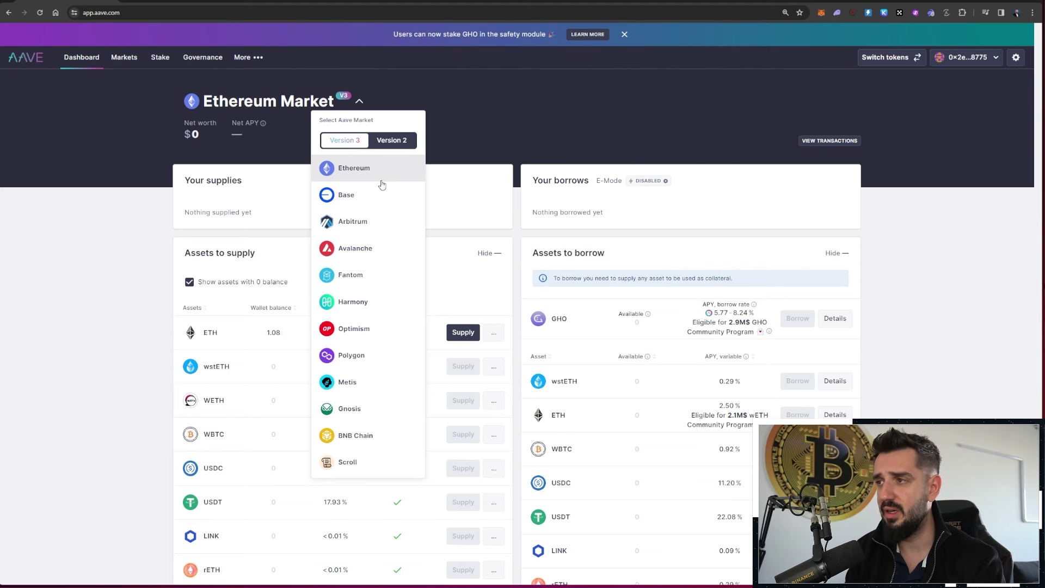
Select the Ethereum market under Aave Version 3
left_click(518, 303)
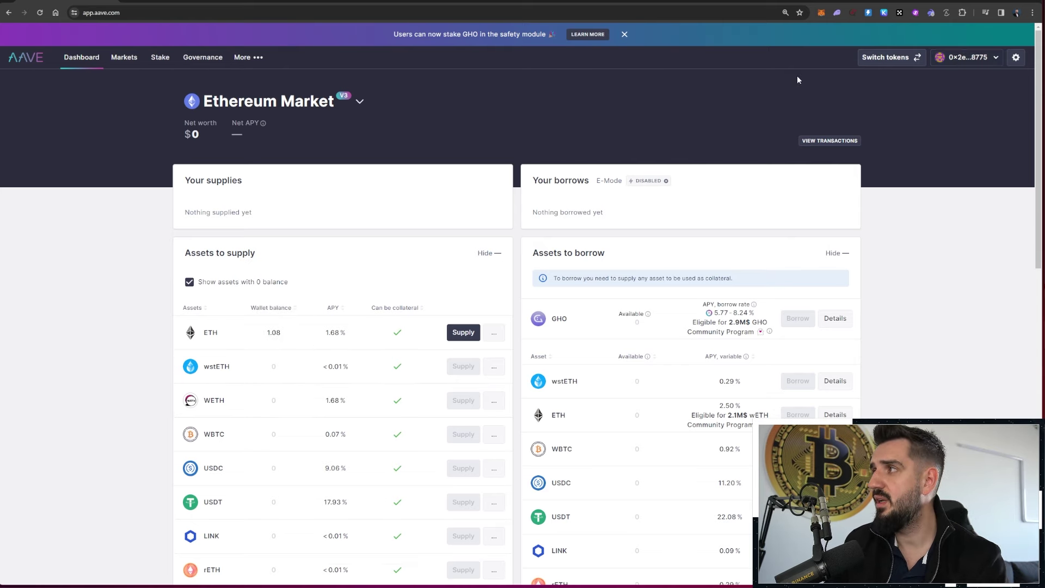
left_click(341, 102)
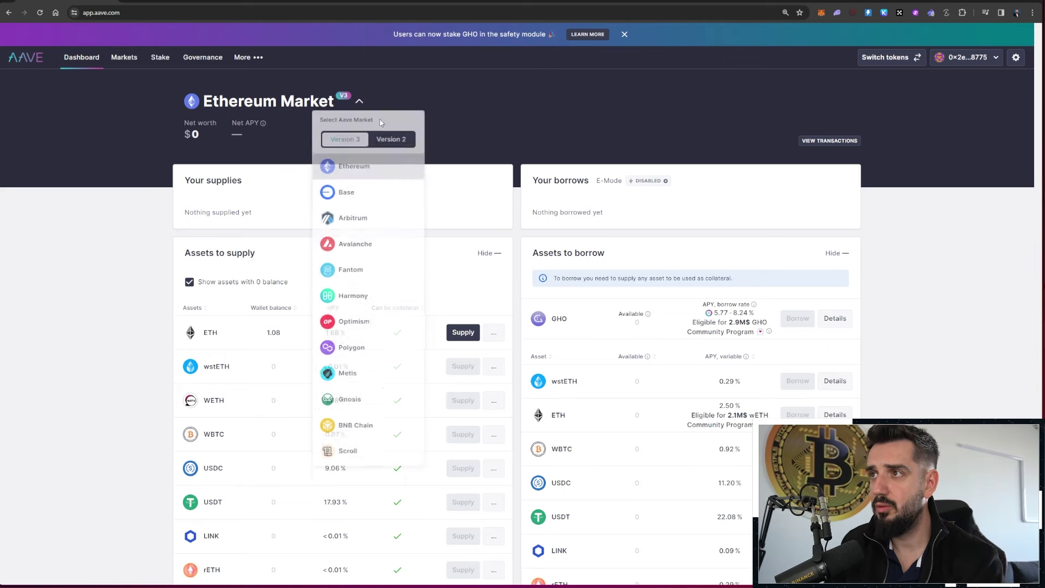
left_click(357, 173)
Supply 1 ETH as collateral, checking its supply APY, and approve the transaction through to completion
scroll(491, 220, "down", 1)
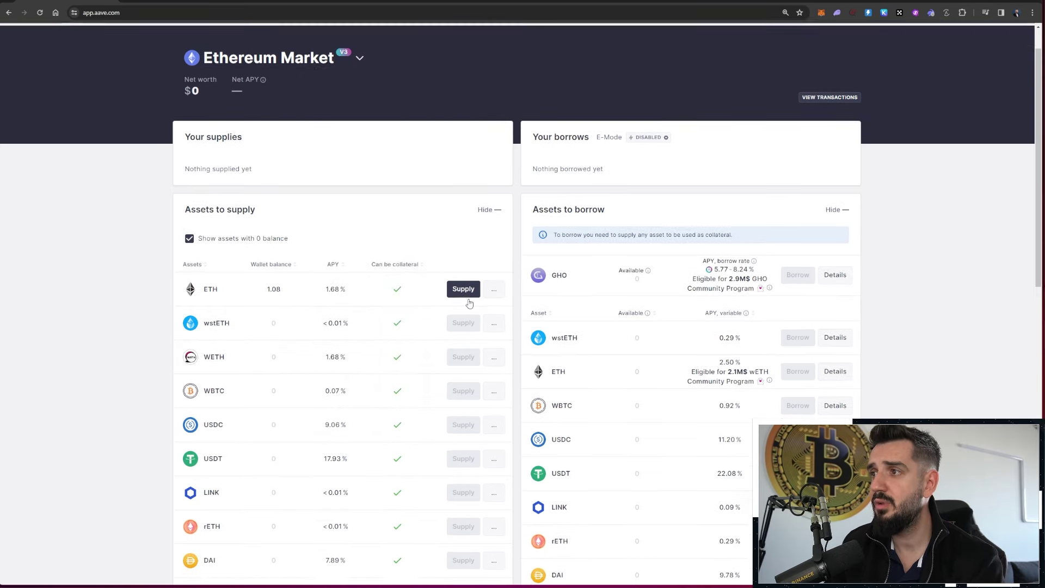
left_click(464, 289)
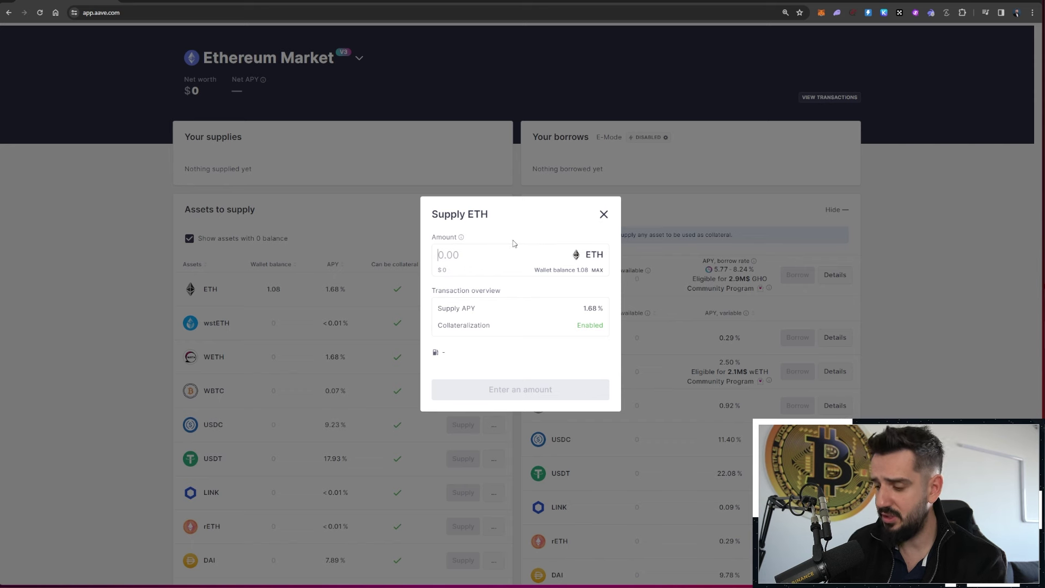
type("1")
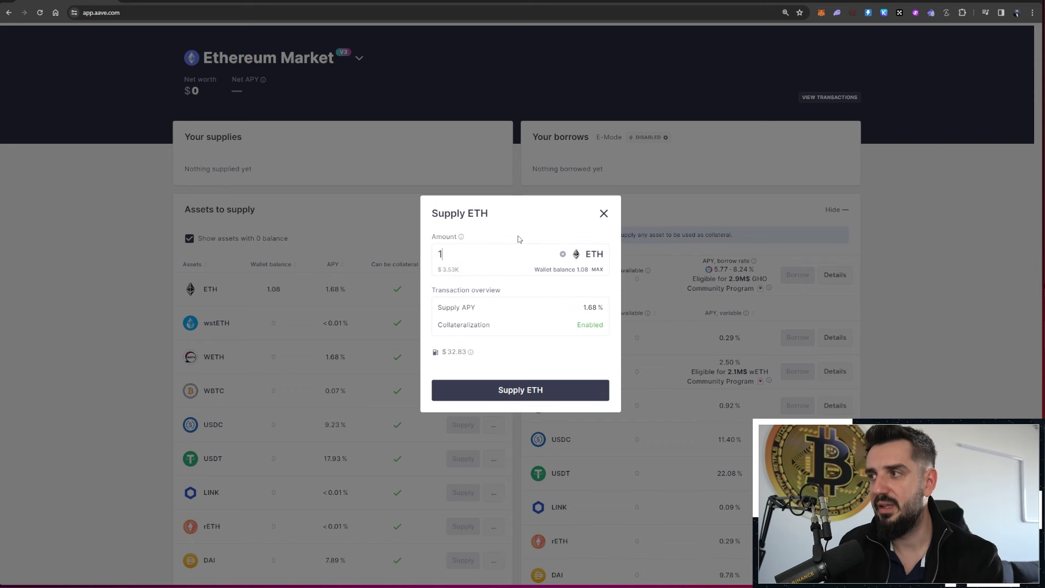
double_click(466, 308)
left_click_drag(481, 316, 608, 315)
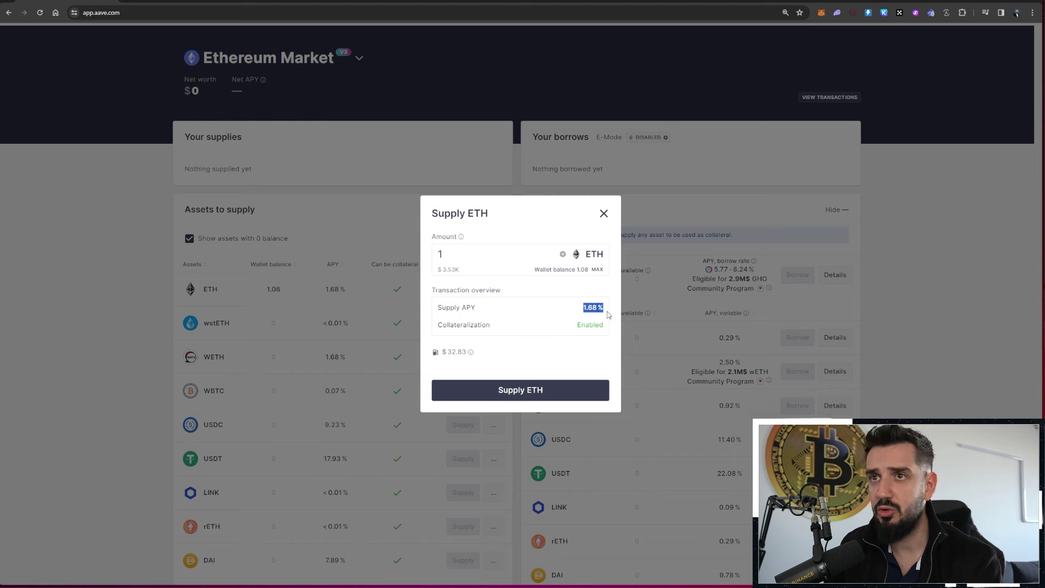
left_click(610, 315)
left_click(517, 395)
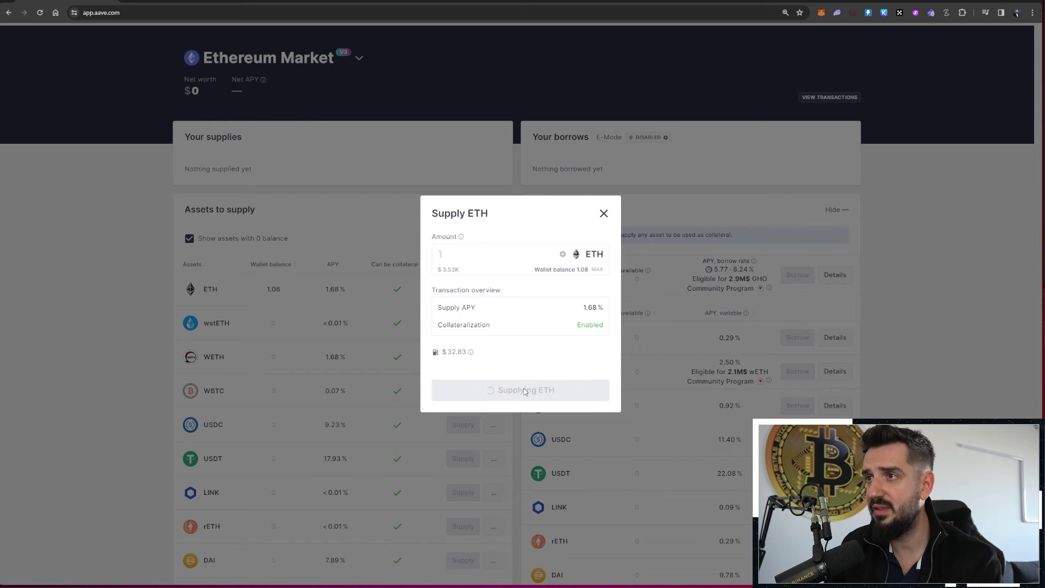
left_click(924, 314)
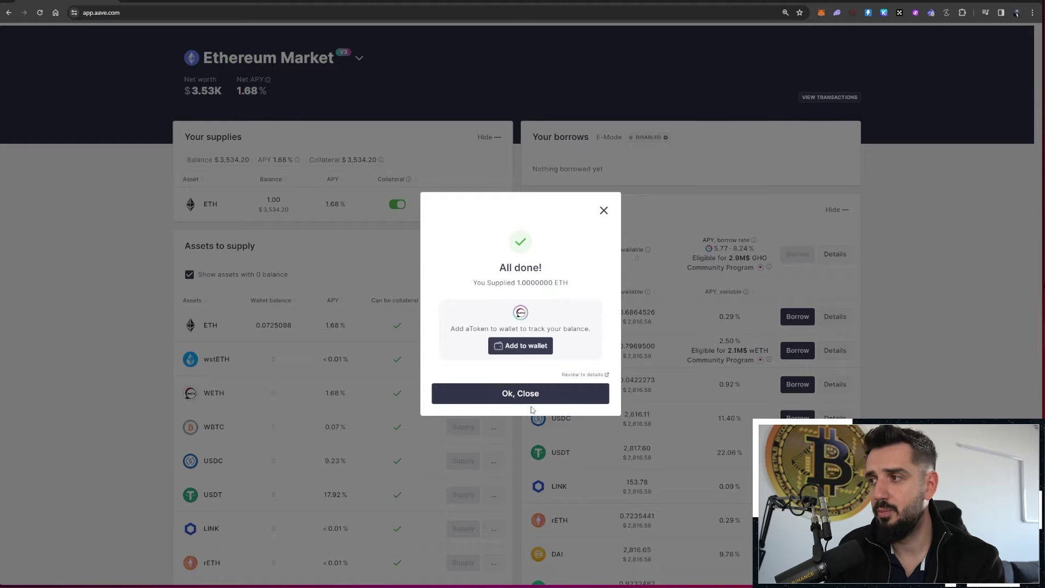
left_click(518, 401)
Review the supplied ETH position and browse the full list of assets available to borrow
scroll(521, 309, "down", 1)
scroll(521, 309, "up", 3)
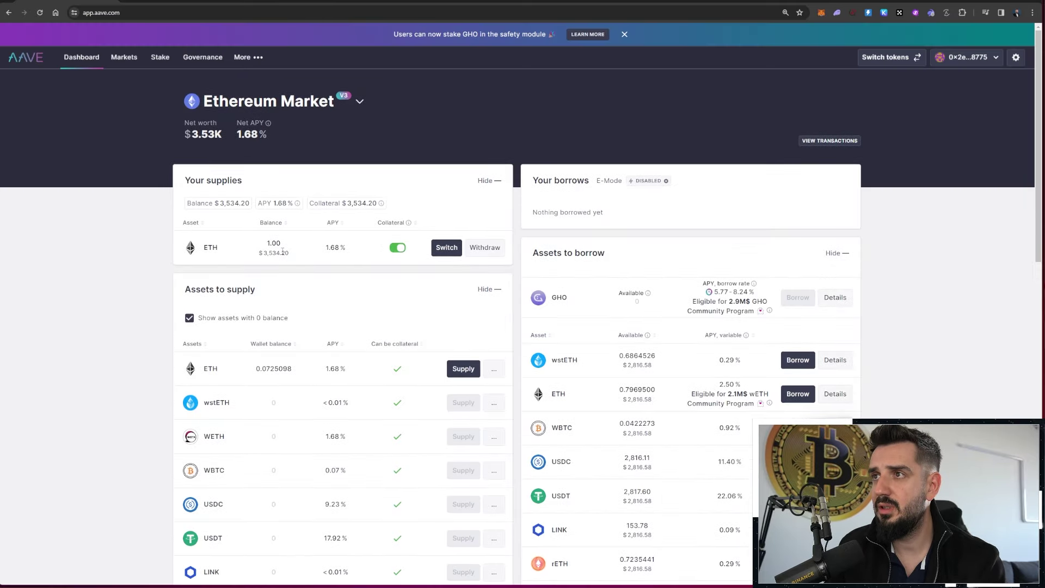
scroll(269, 250, "down", 8)
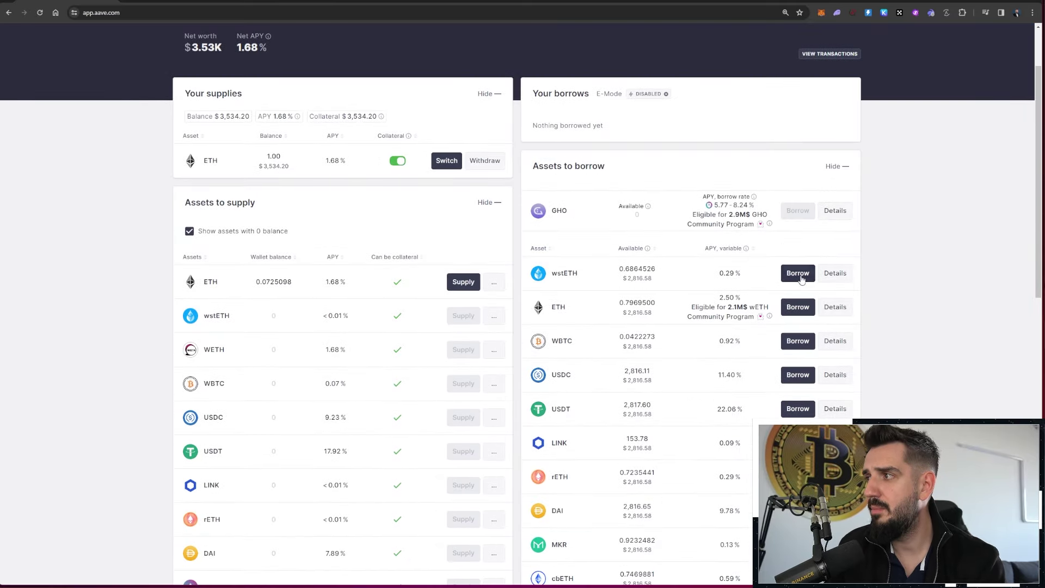
scroll(798, 409, "down", 5)
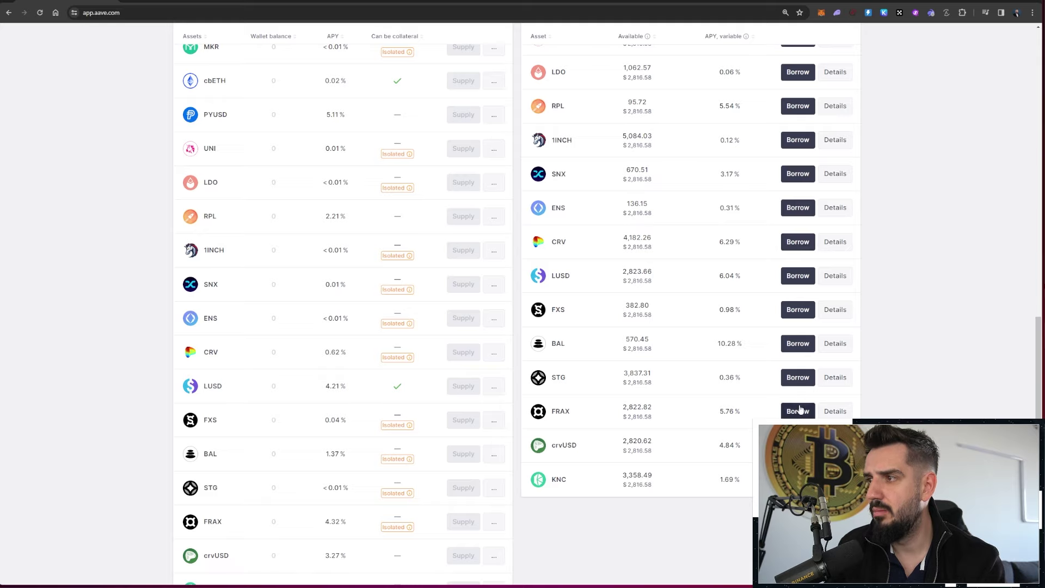
scroll(670, 360, "up", 3)
scroll(602, 348, "up", 6)
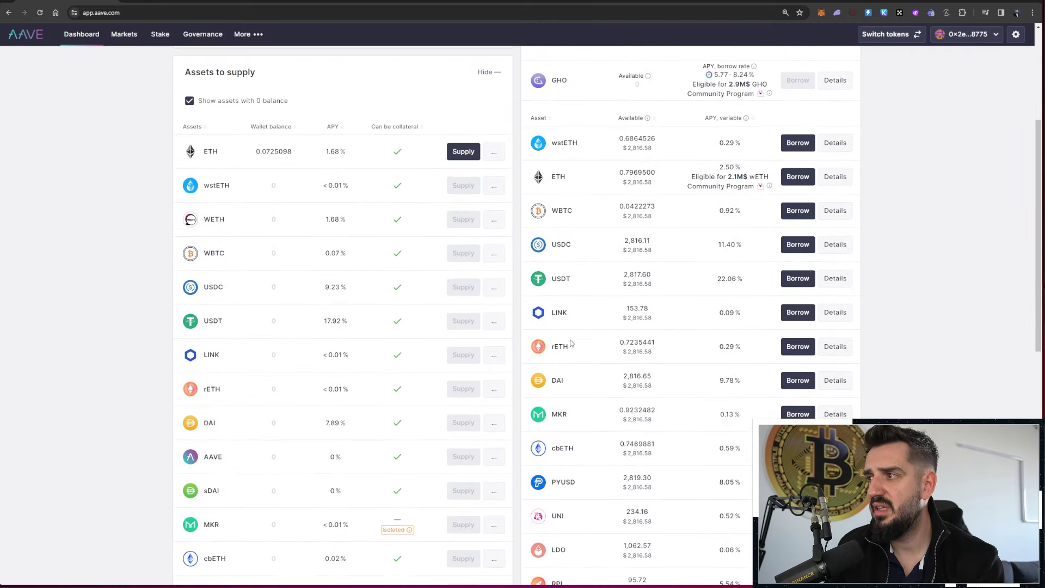
scroll(569, 344, "up", 1)
Examine the variable borrow APY for USDT against the other borrowable assets
left_click_drag(711, 329, 744, 324)
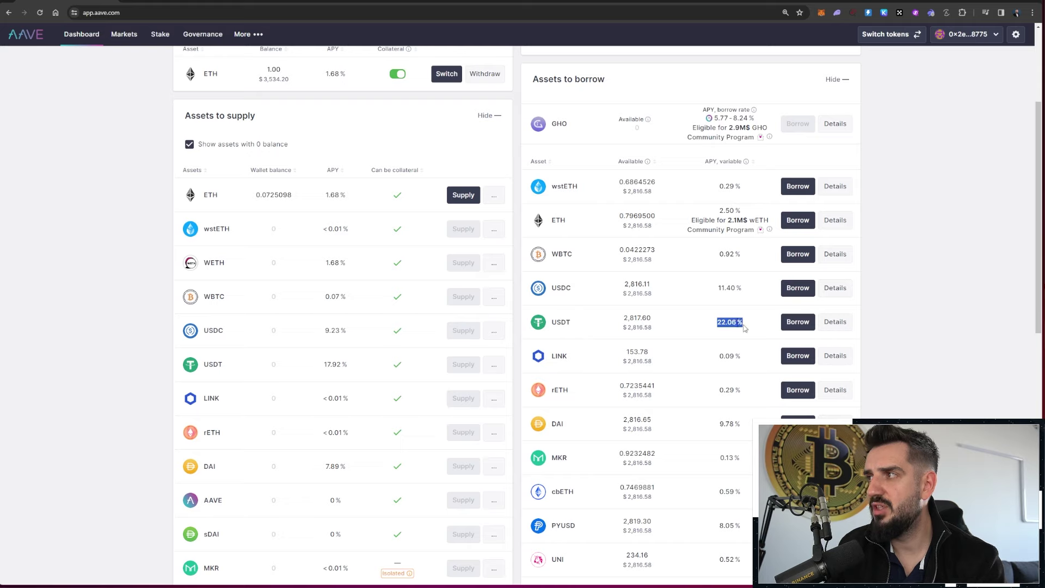
scroll(744, 324, "up", 2)
mouse_move(746, 250)
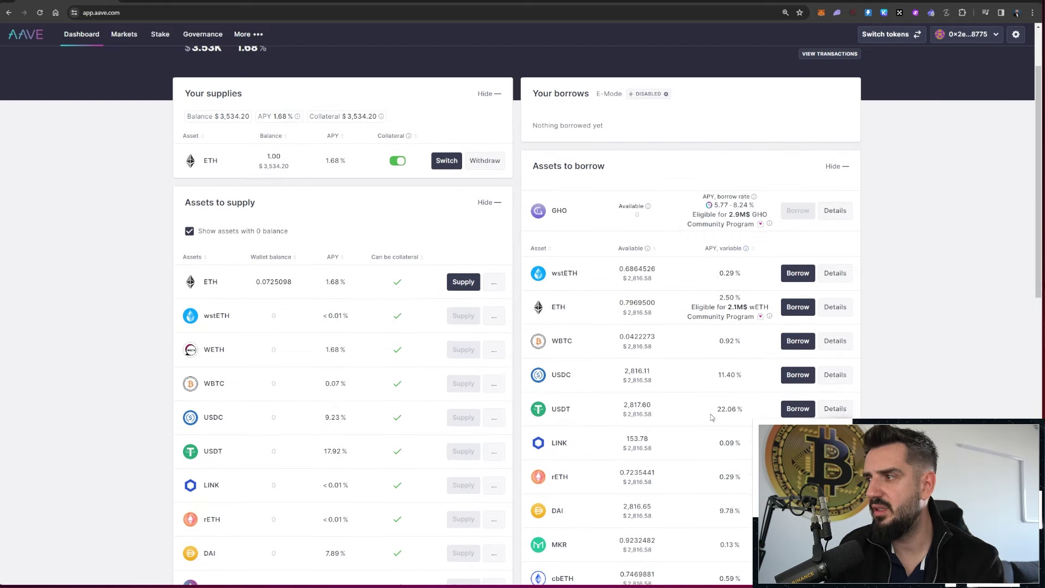
mouse_move(712, 416)
left_mouse_down()
mouse_move(750, 413)
mouse_move(715, 413)
left_mouse_up()
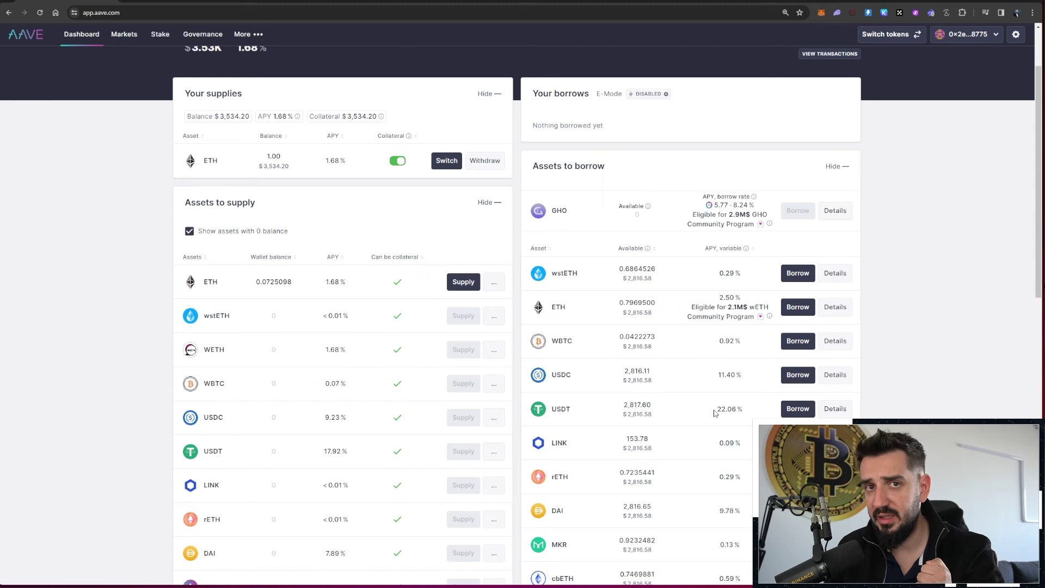
left_click_drag(715, 413, 739, 412)
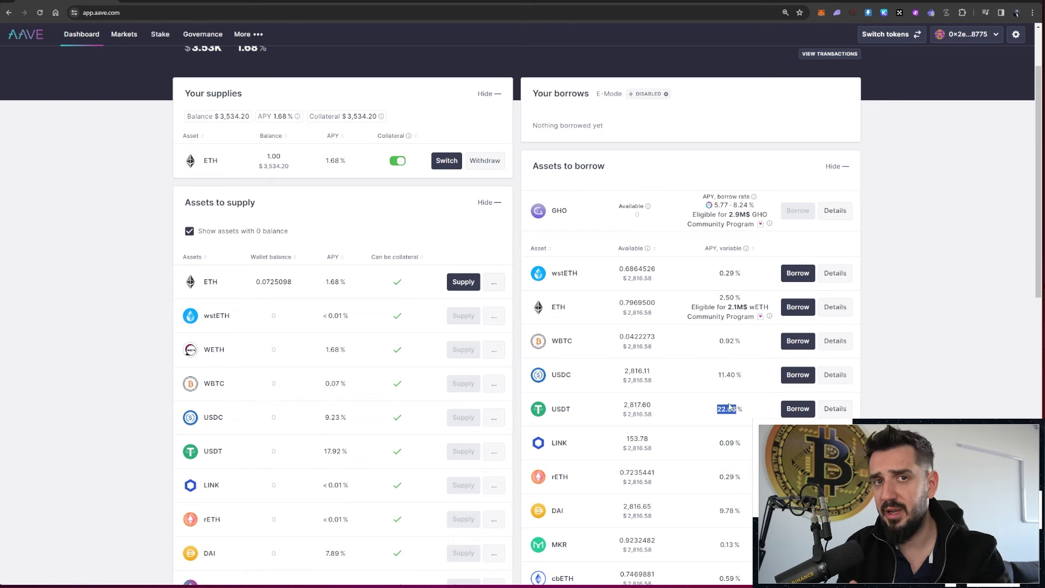
left_click(704, 382)
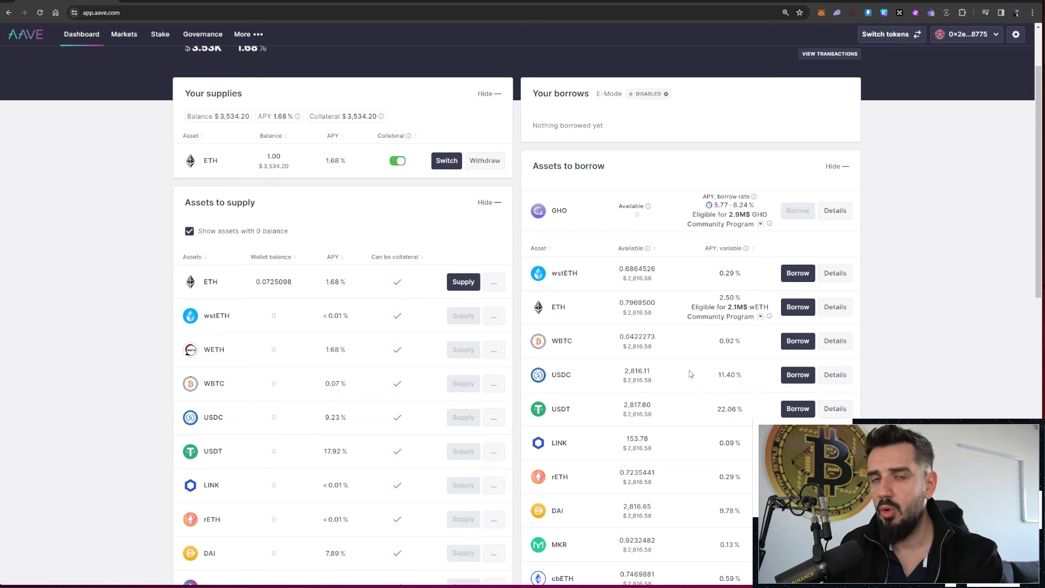
Examine LINK as a borrowable asset and compare the supply and borrow lists with the supplied ETH
scroll(693, 375, "down", 1)
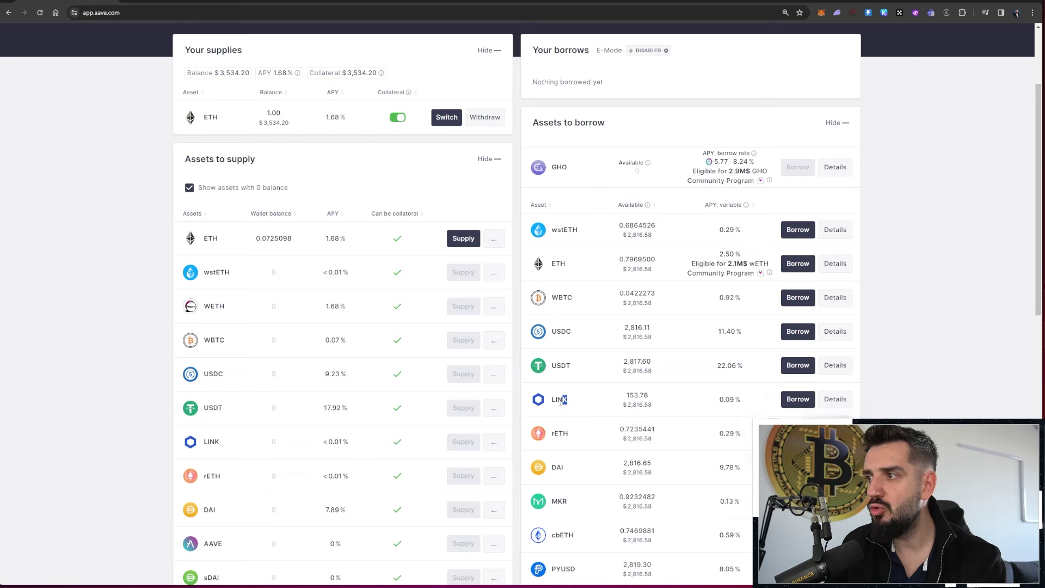
left_click_drag(552, 401, 573, 407)
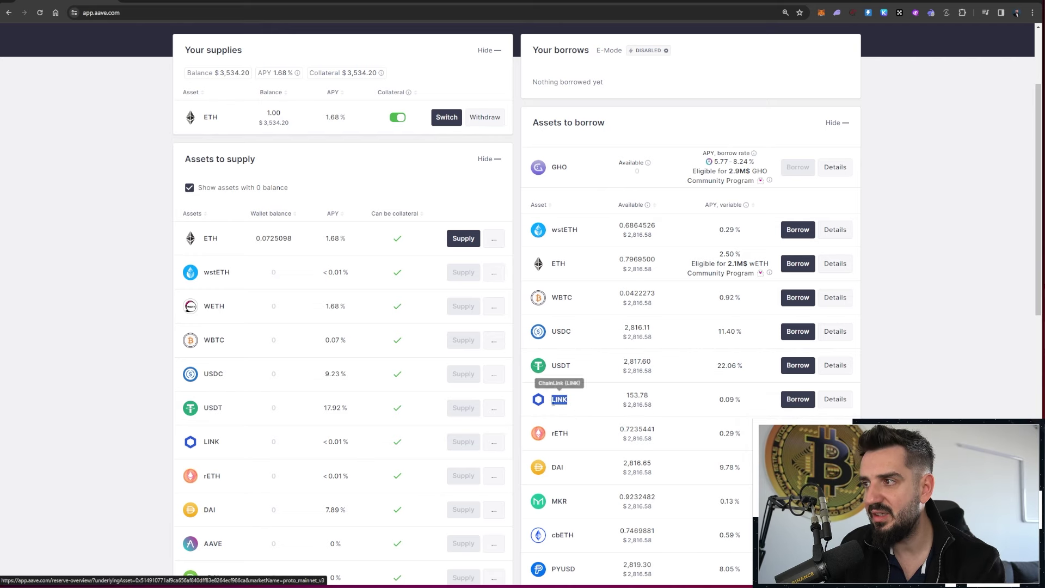
left_click(588, 407)
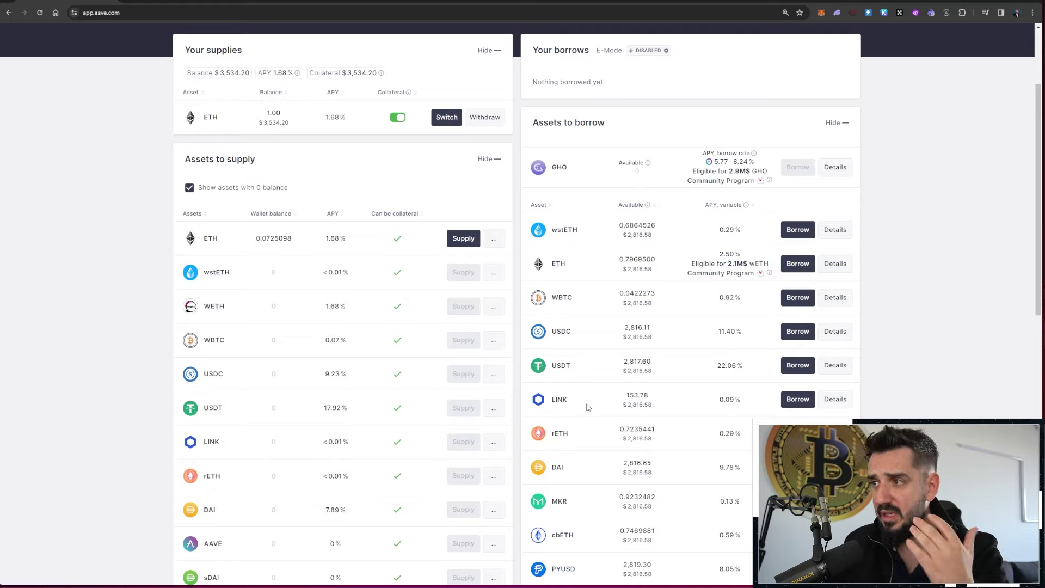
scroll(587, 407, "up", 1)
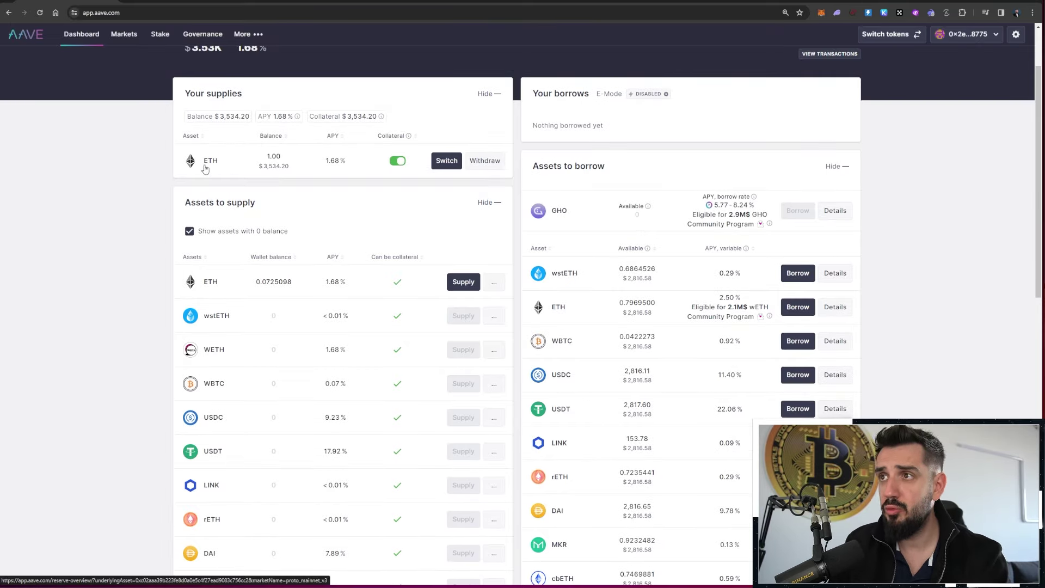
scroll(211, 338, "down", 6)
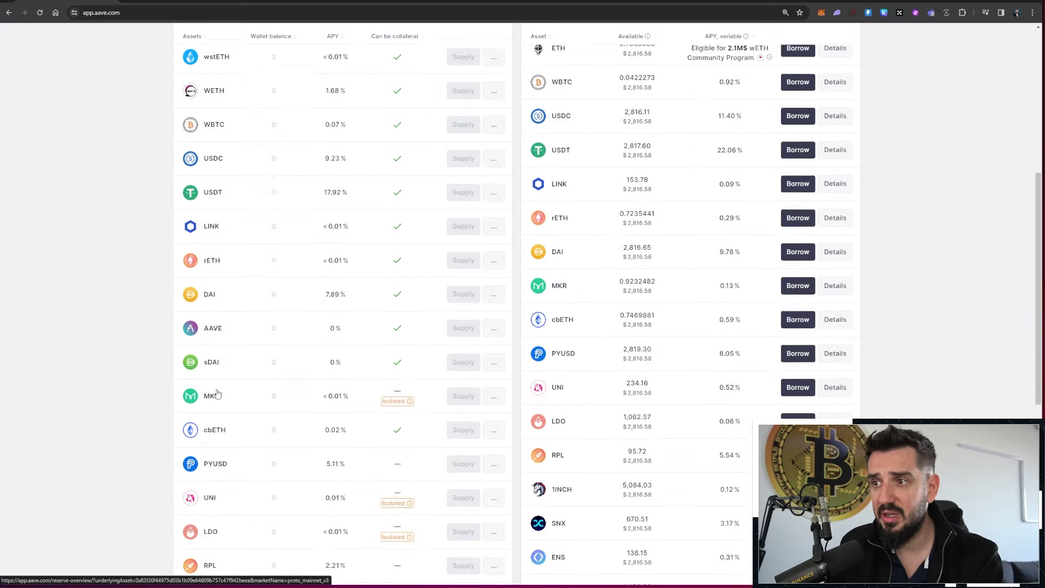
scroll(212, 425, "up", 7)
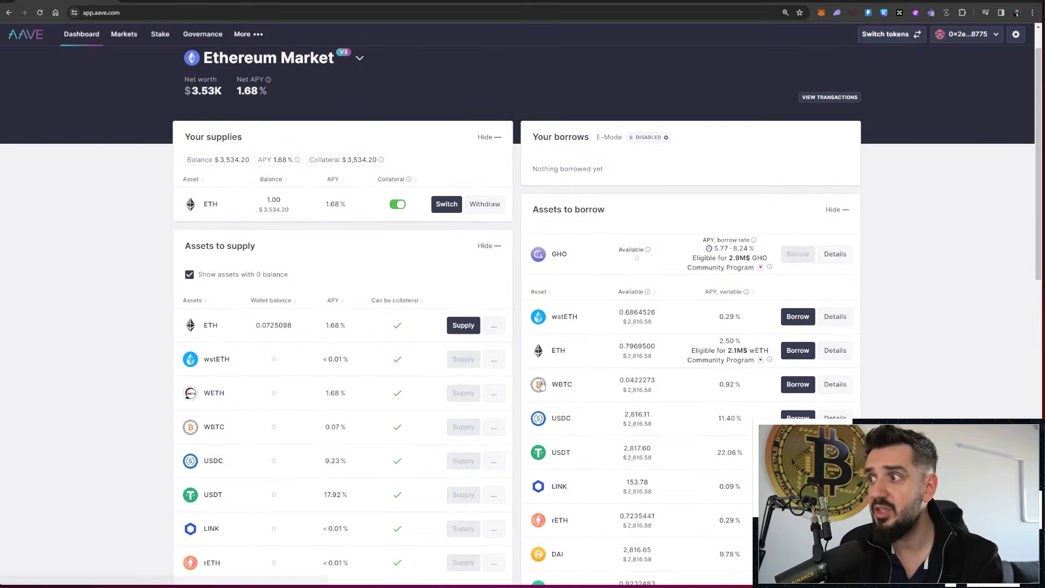
scroll(598, 413, "down", 1)
scroll(598, 412, "down", 1)
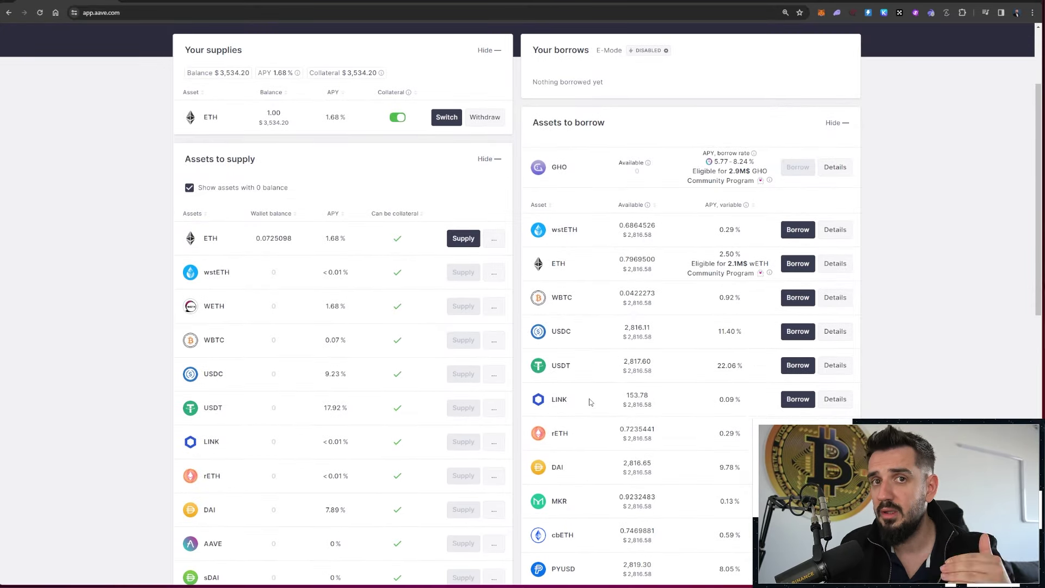
Check the USDC borrow APY, set a USDC borrow to the maximum available amount, and inspect the resulting health factor
scroll(594, 403, "up", 2)
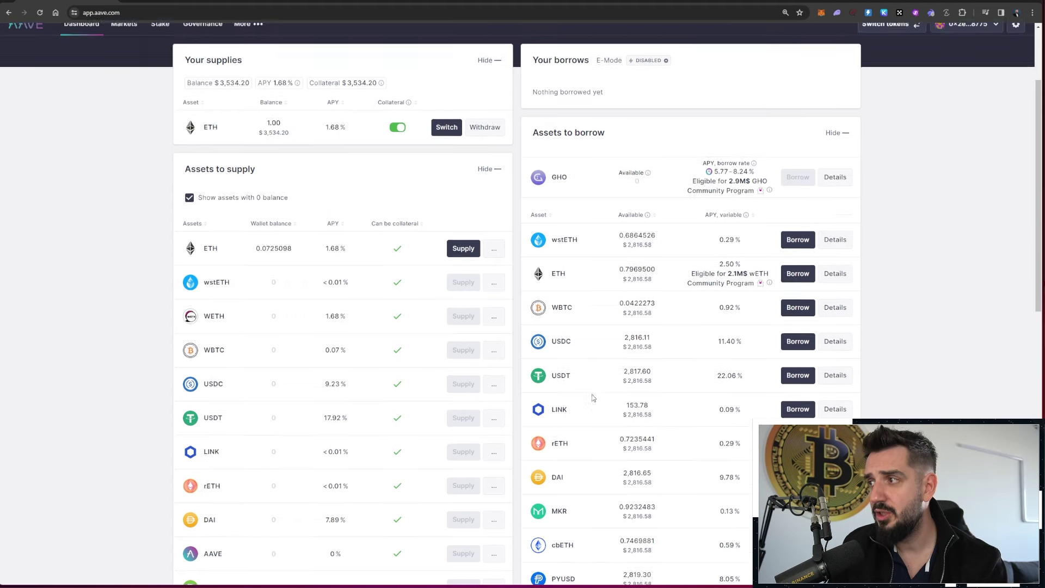
scroll(585, 408, "up", 2)
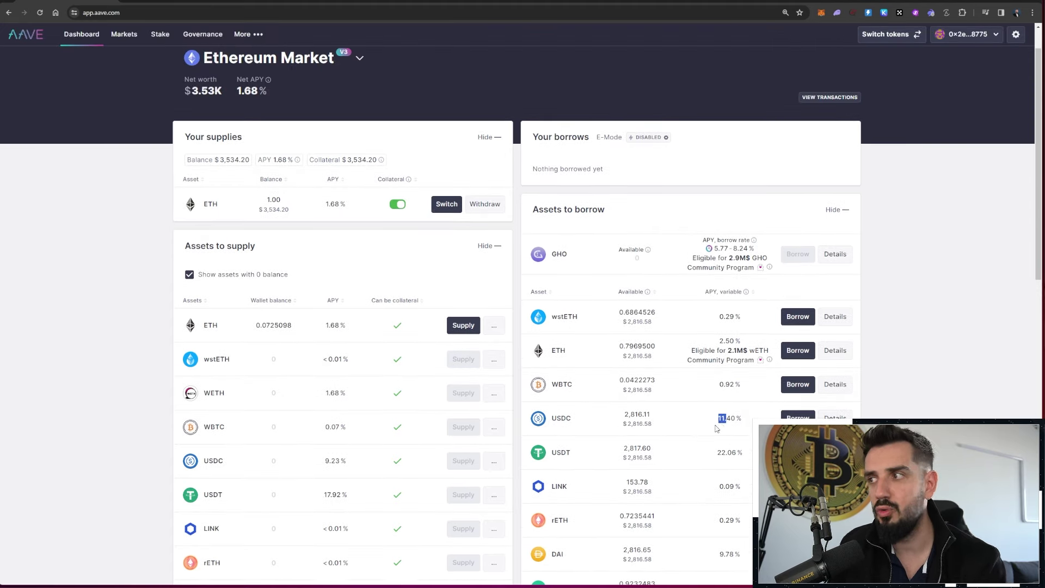
scroll(690, 416, "down", 2)
scroll(690, 417, "up", 2)
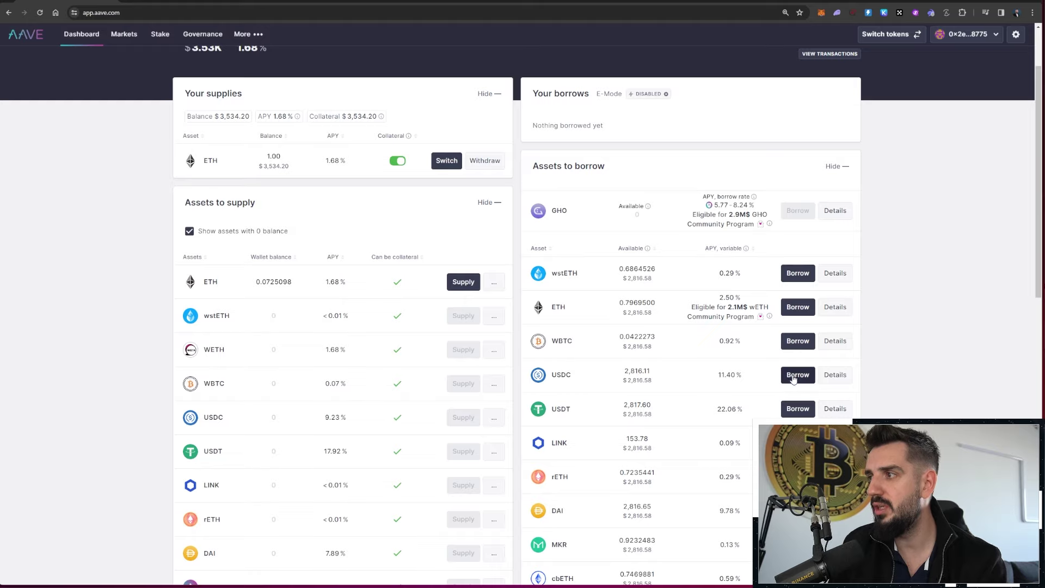
left_click(796, 379)
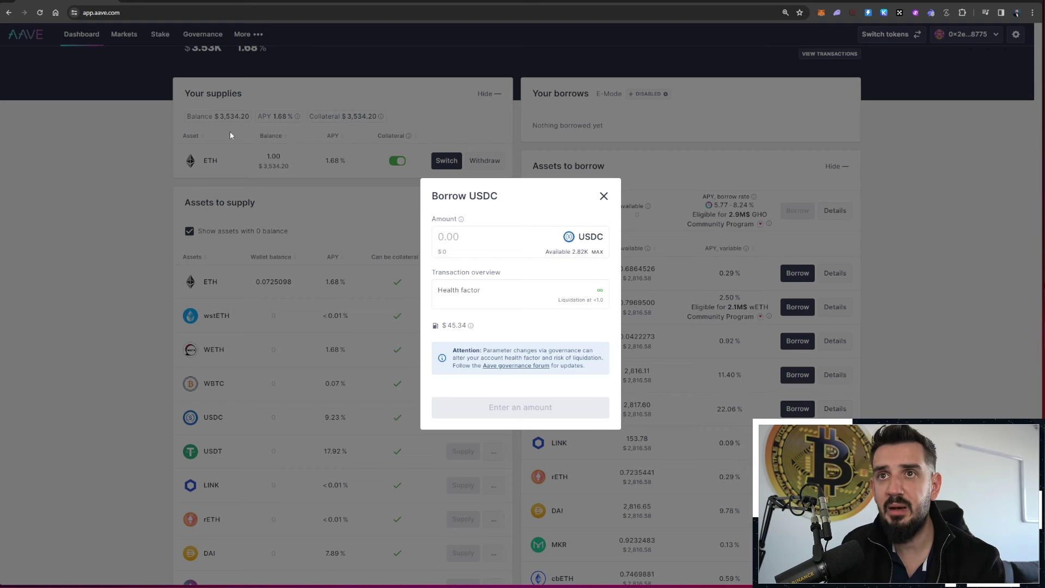
left_click(604, 196)
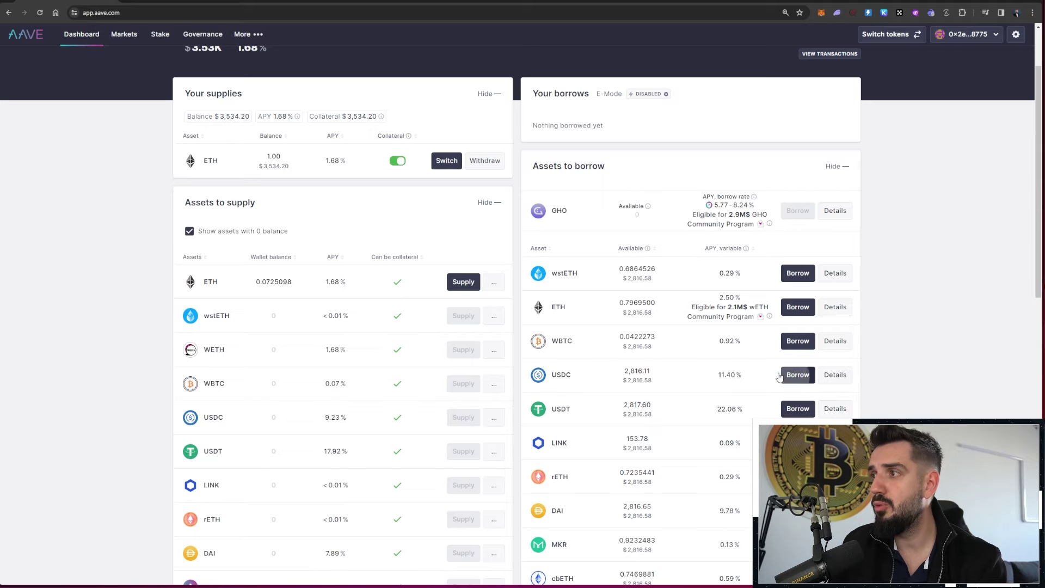
left_click(796, 374)
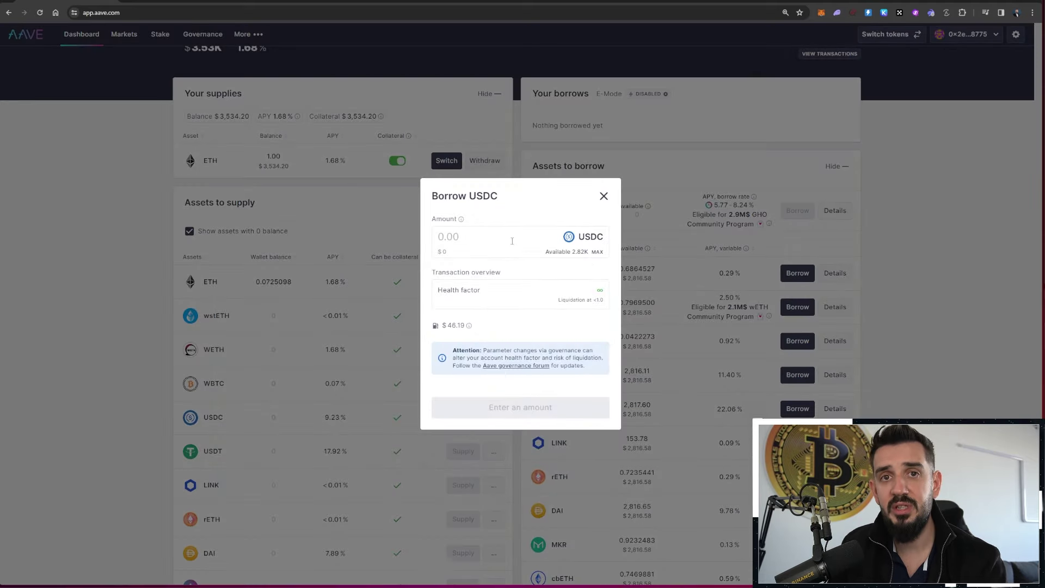
left_click(598, 252)
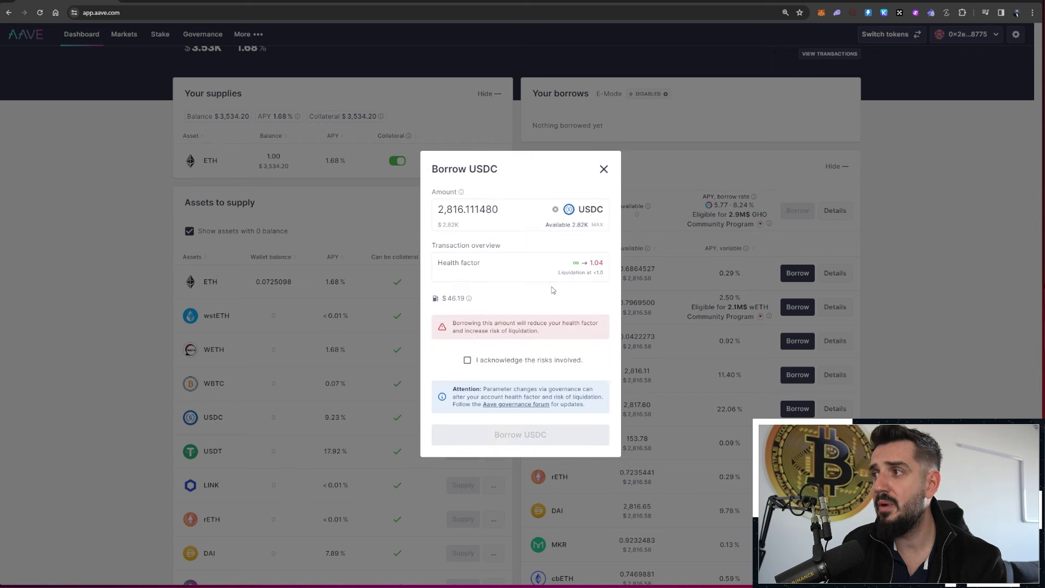
left_click_drag(590, 262, 599, 264)
left_click(599, 264)
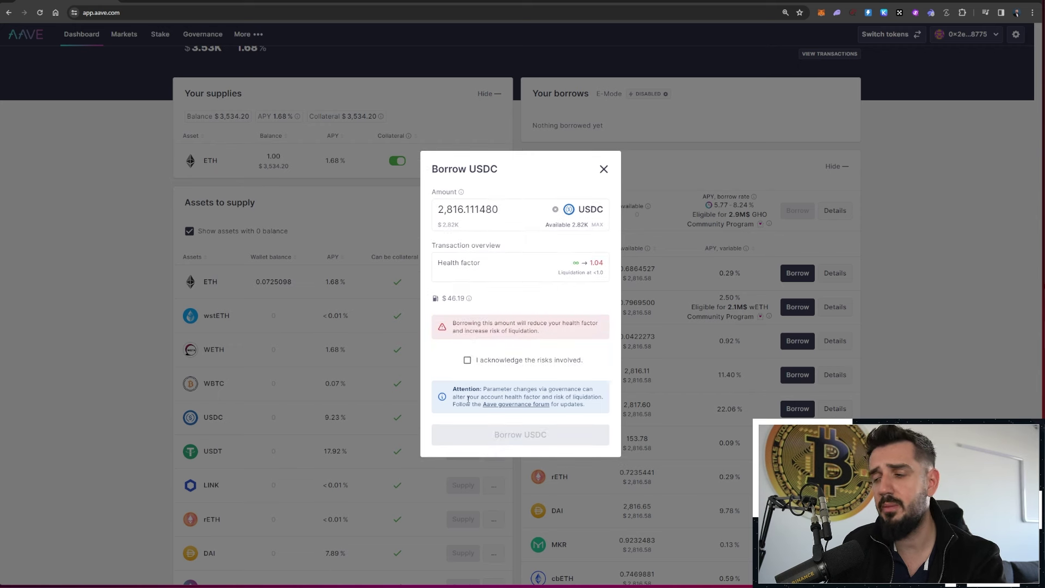
Open Calculator and divide the 3534 collateral value by the 1.04 health factor to estimate the liquidation price, and close it
key("super")
type("calc")
key("Return")
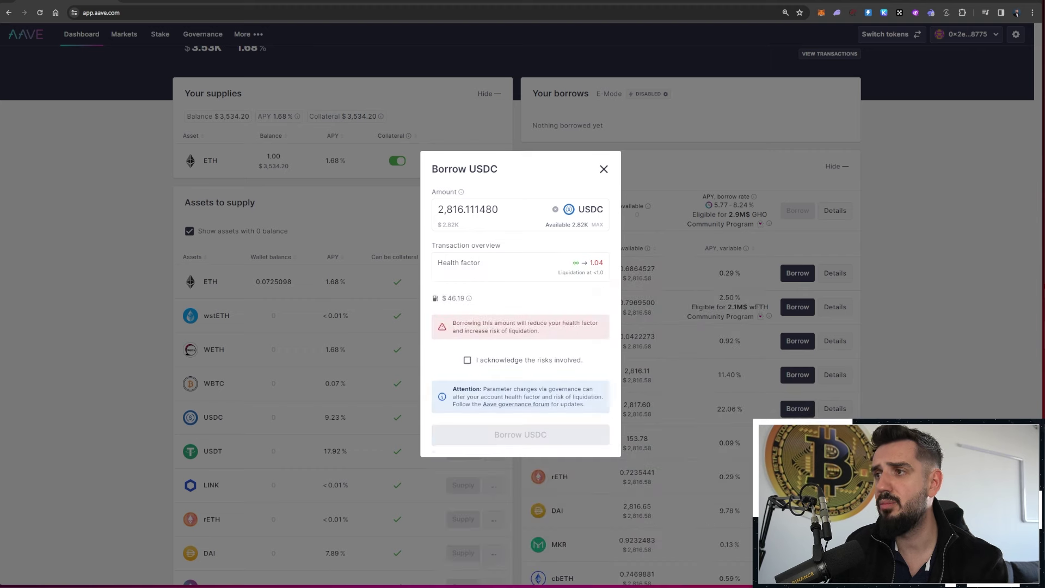
left_click_drag(102, 170, 134, 161)
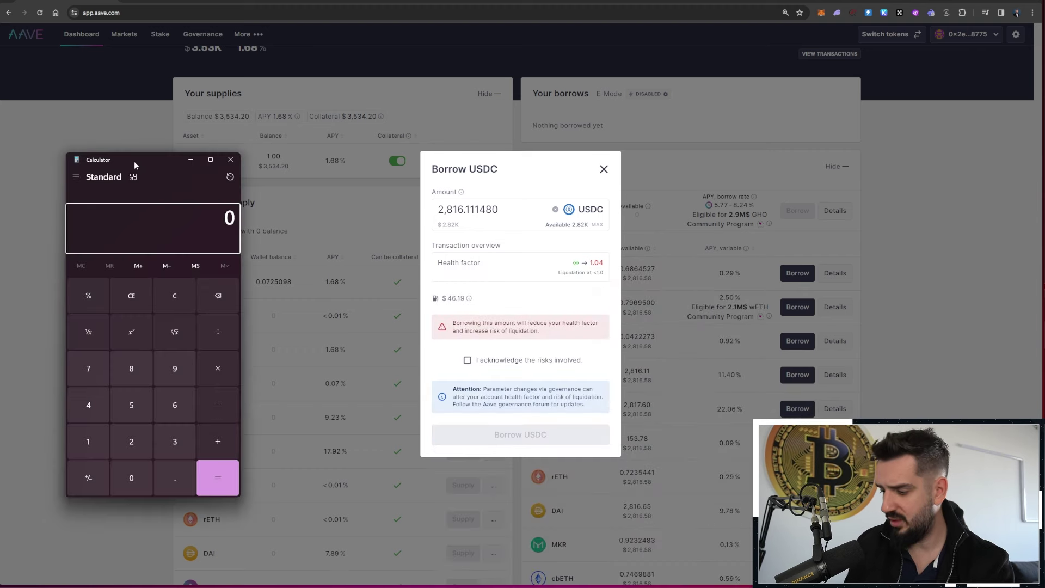
type("353")
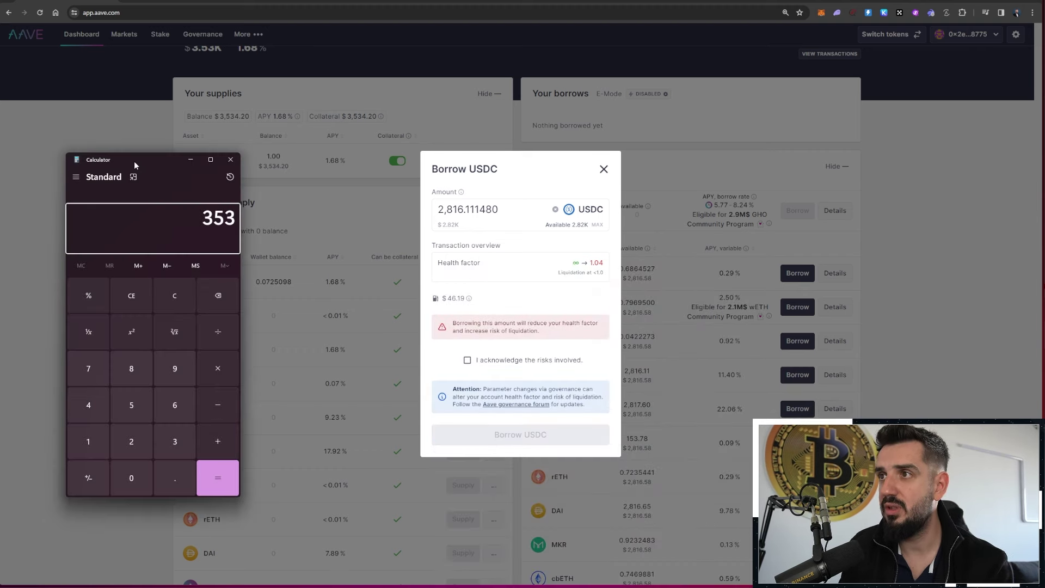
type("4")
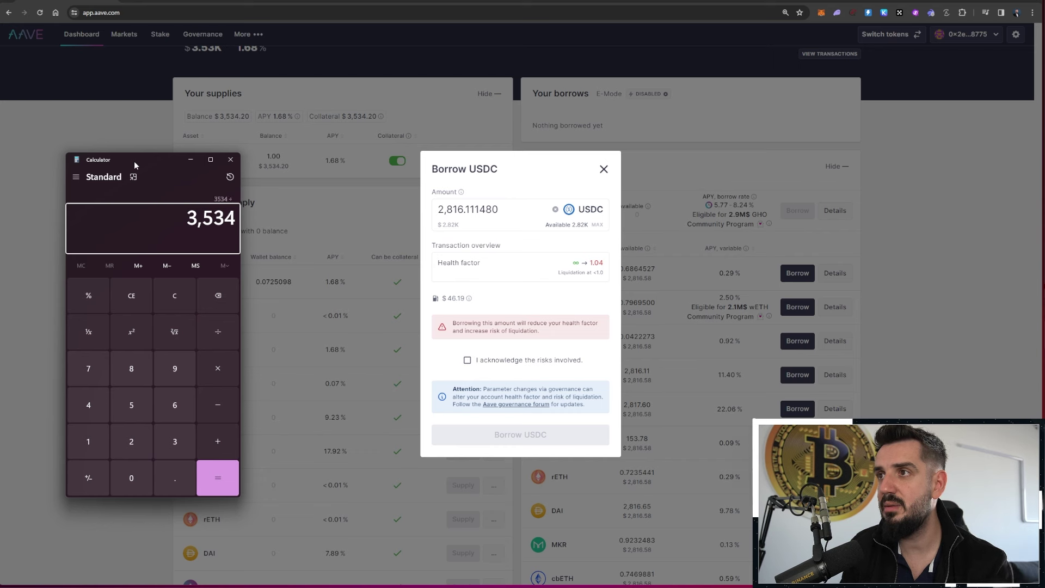
type("/1.04")
key("Return")
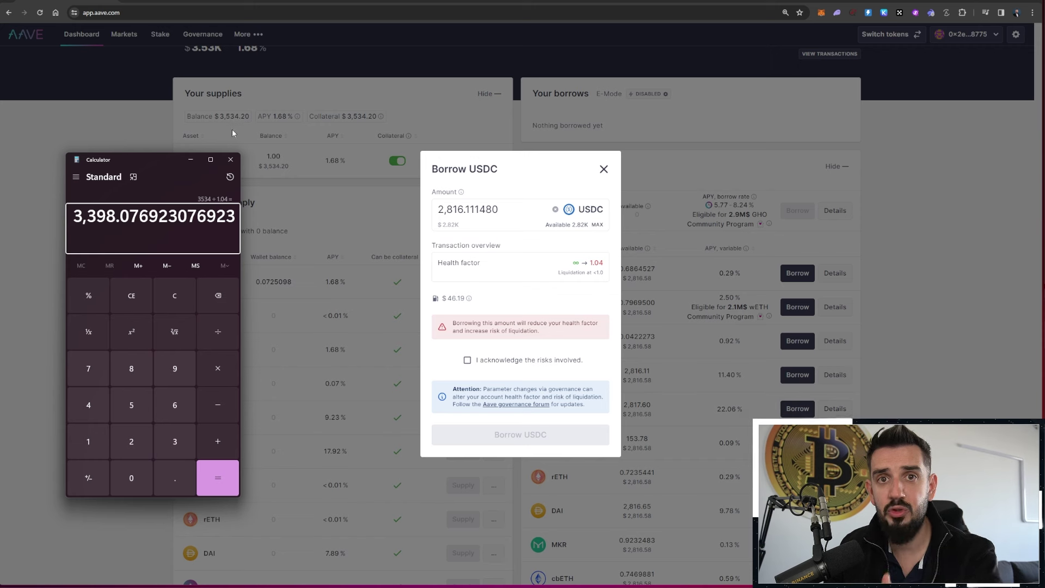
left_click(231, 160)
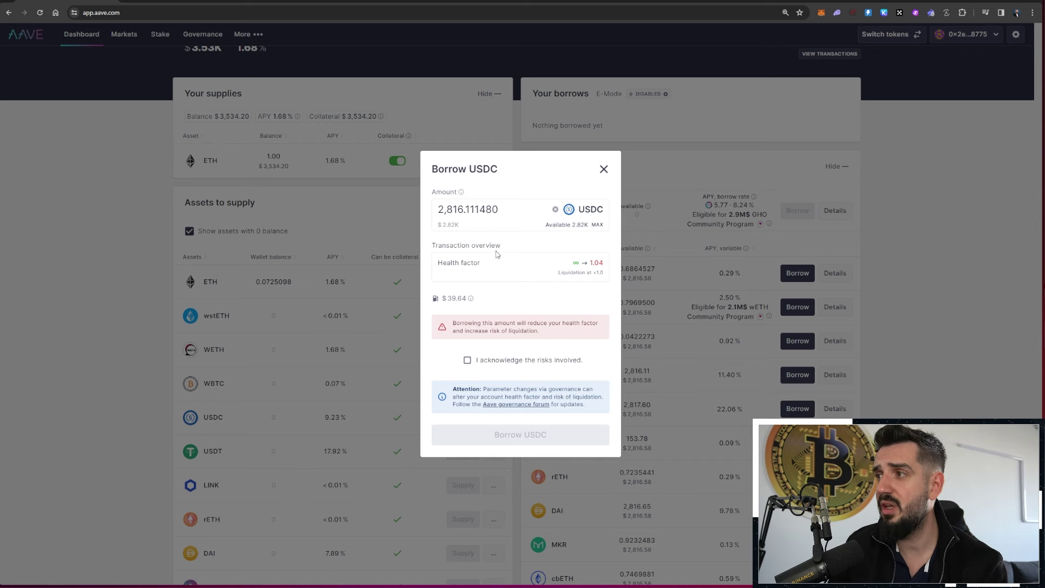
Try a USDC borrow amount of 1,500 and raise it to 1,800 while comparing the health factor
double_click(461, 209)
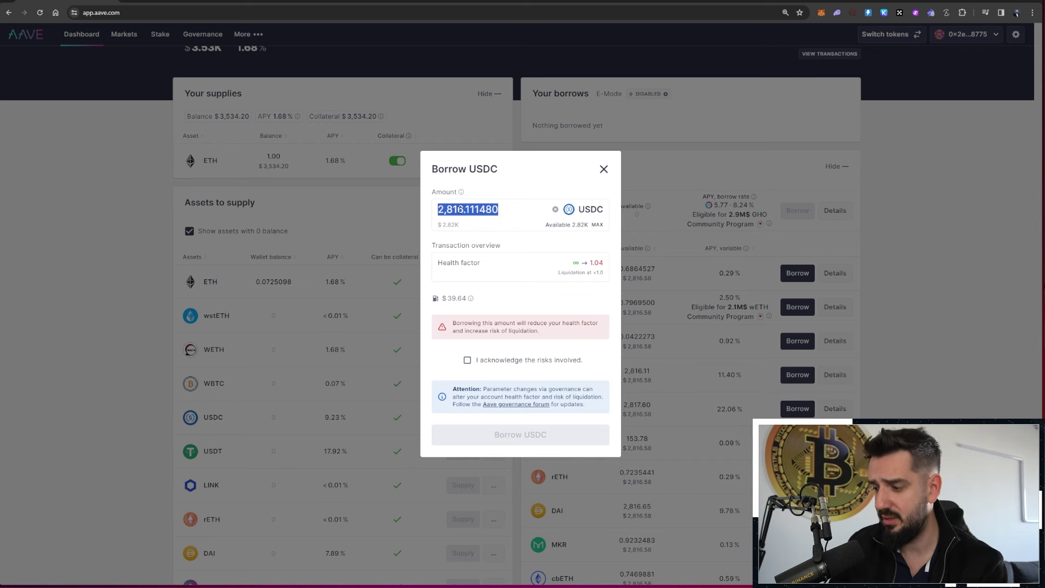
type("1500")
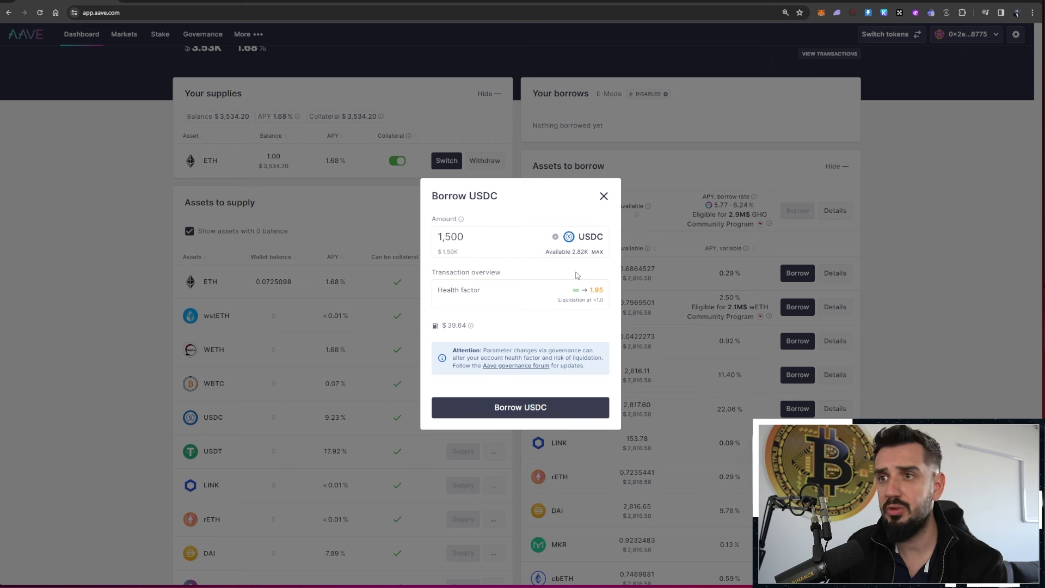
left_click_drag(464, 238, 449, 242)
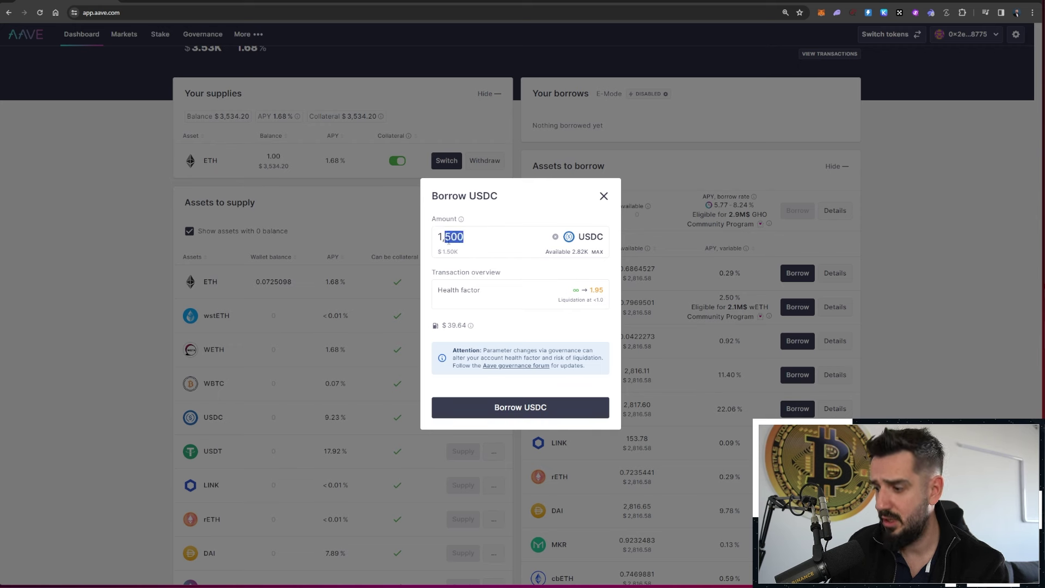
type("800")
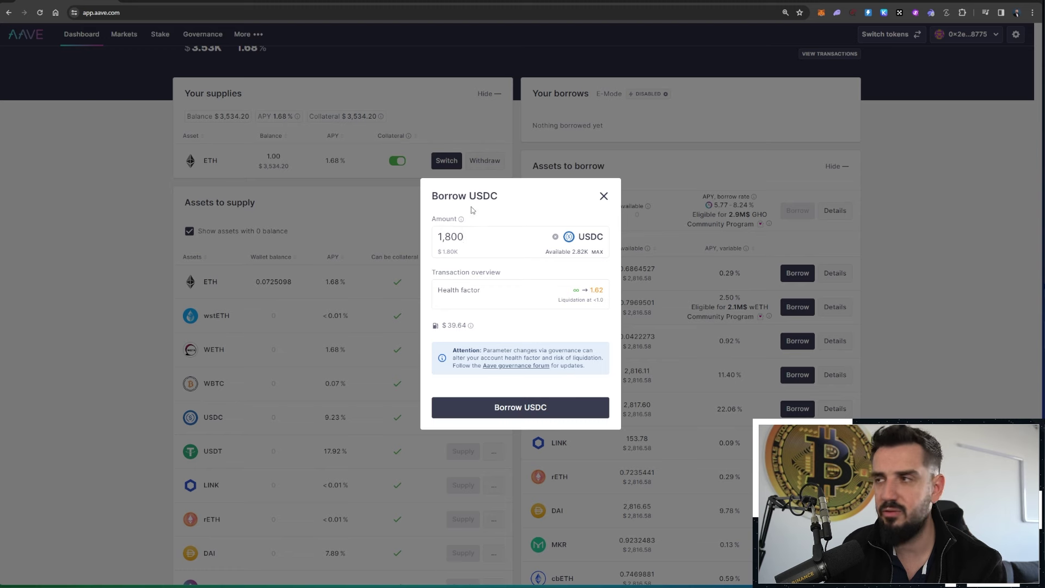
Reopen Calculator and divide 3534 by 1.64 to estimate the liquidation price for the reduced borrow, and close it
key("super")
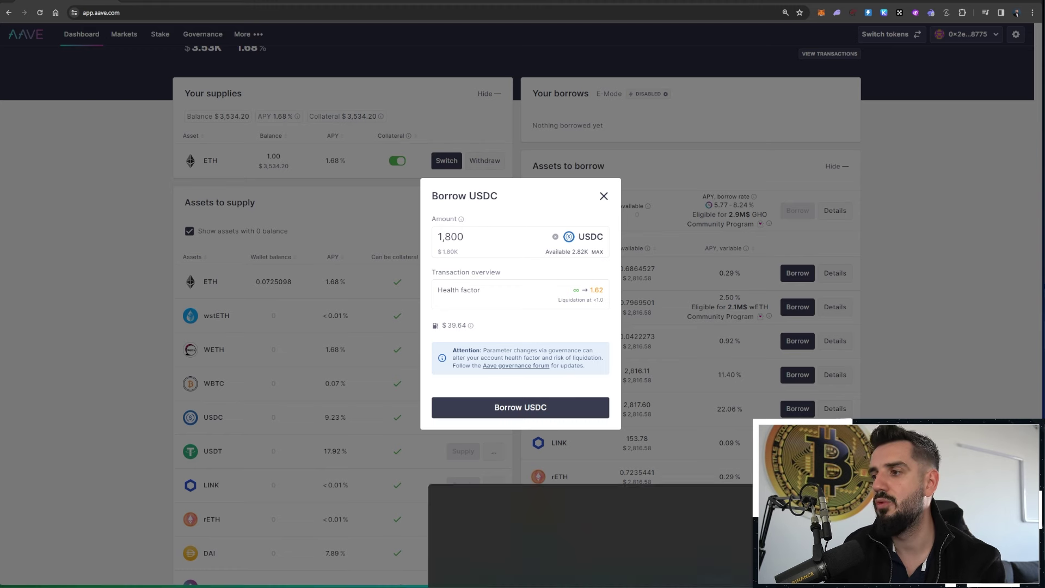
type("calc")
key("Return")
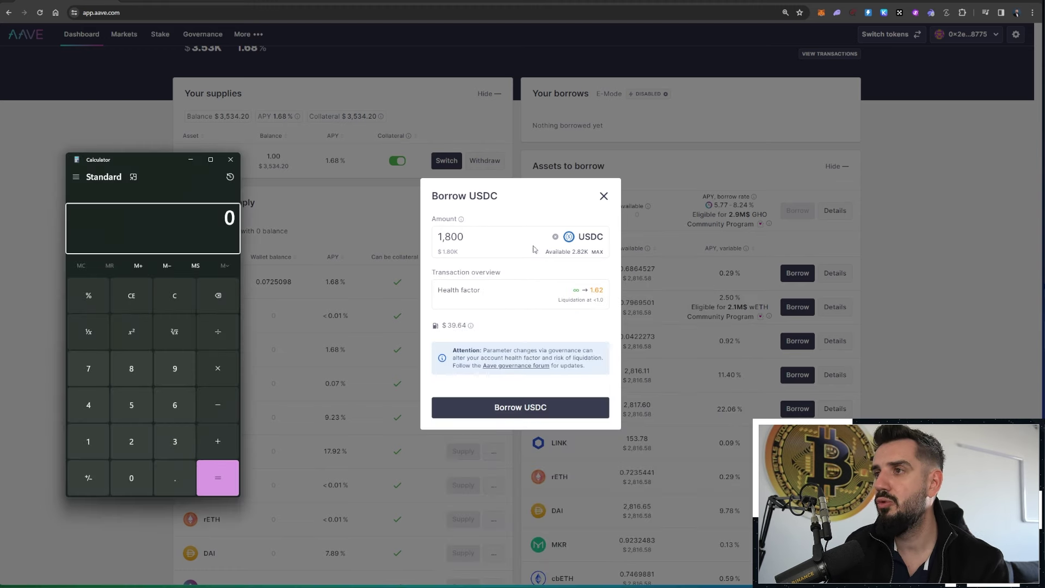
type("35")
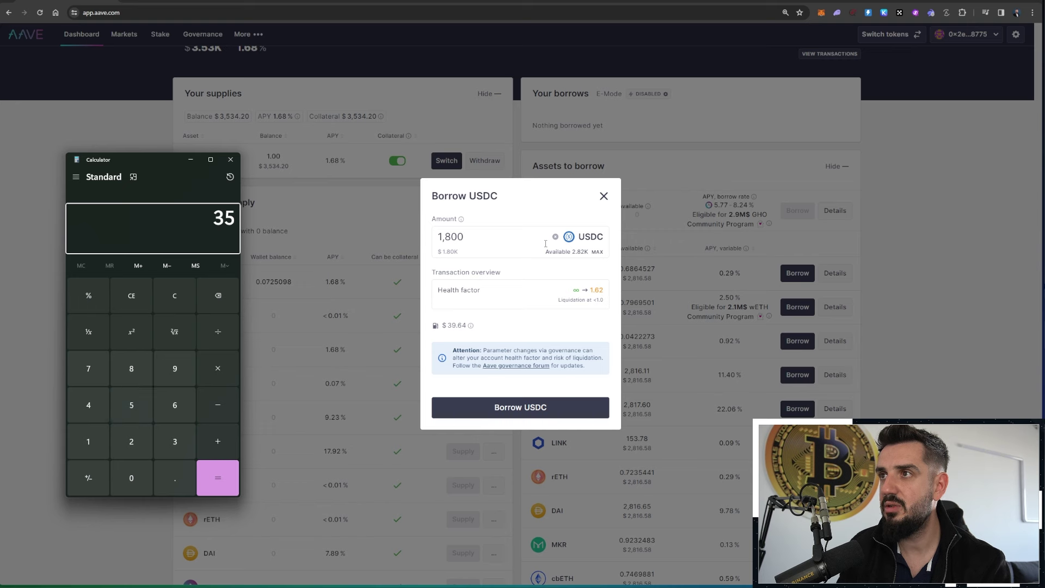
type("34")
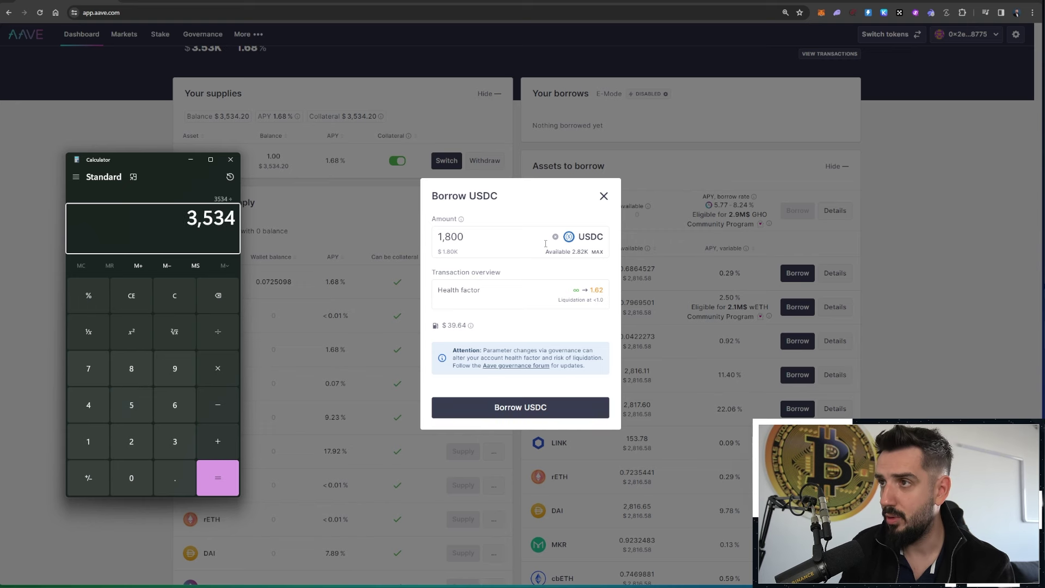
type("/1.64")
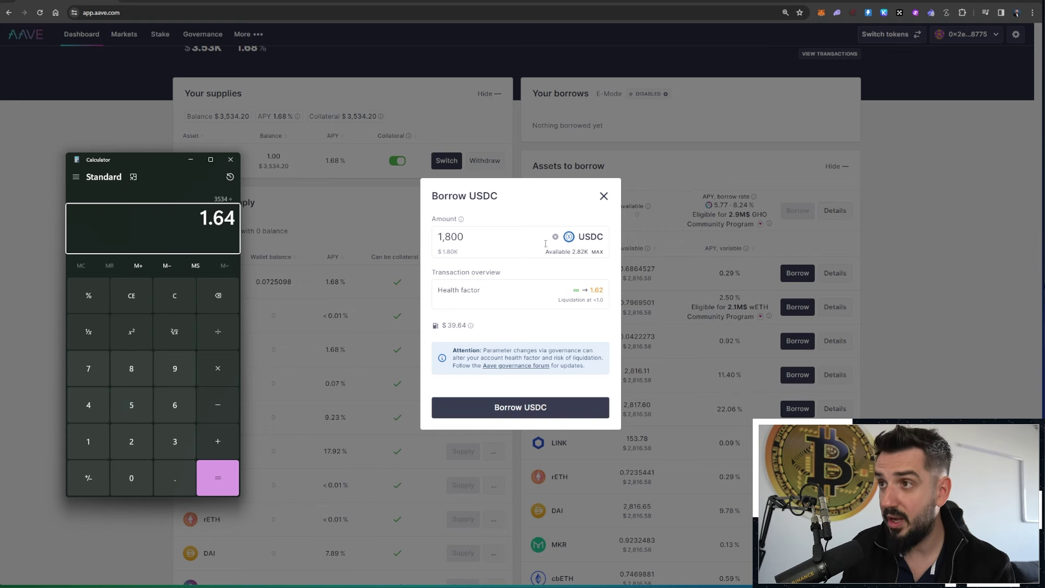
key("Return")
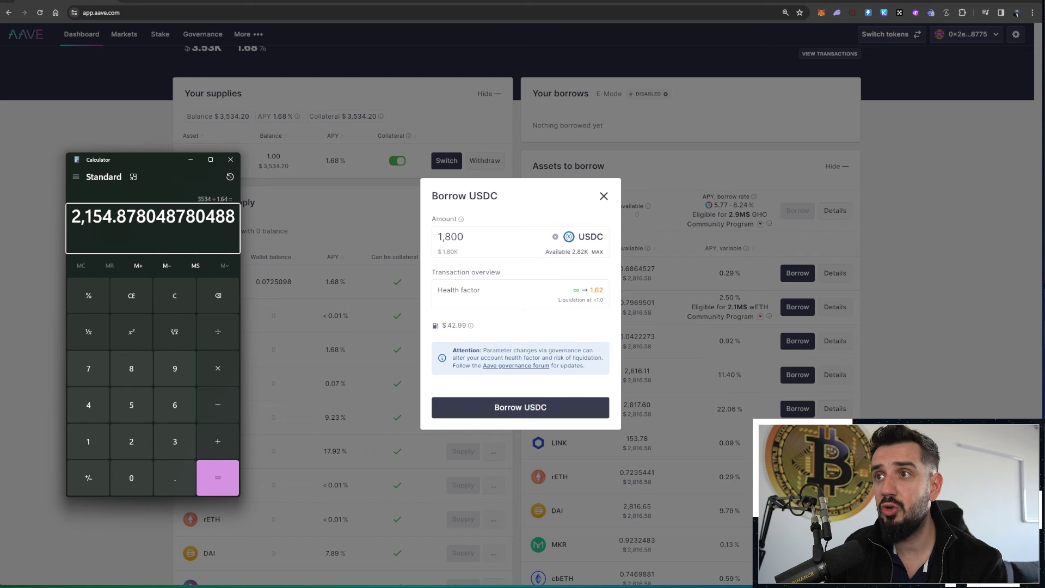
left_click_drag(141, 163, 117, 206)
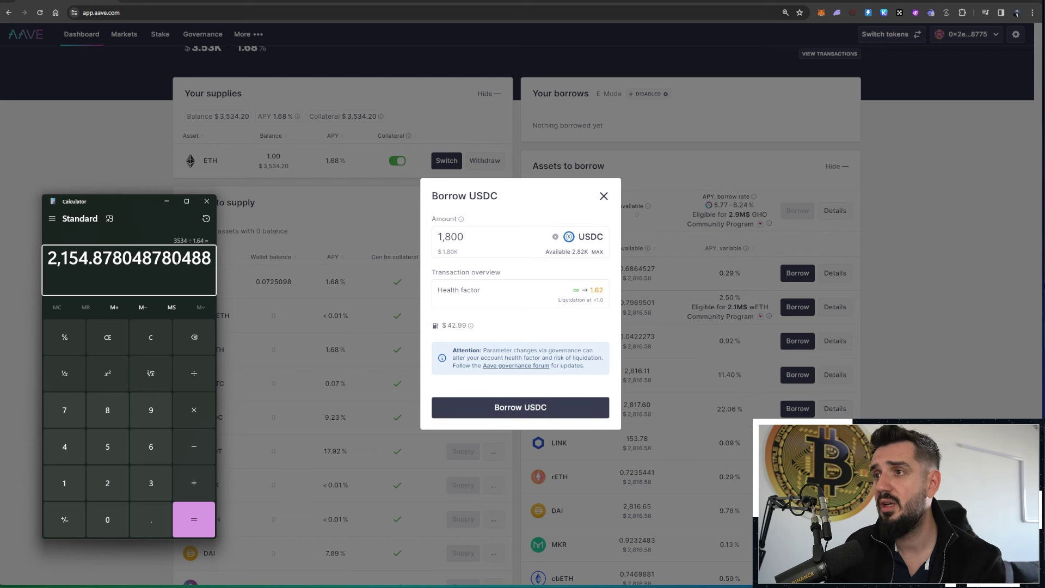
left_click(206, 201)
Borrow the 1,800 USDC, sign the transaction in the wallet, and close the borrow dialog
left_click(505, 408)
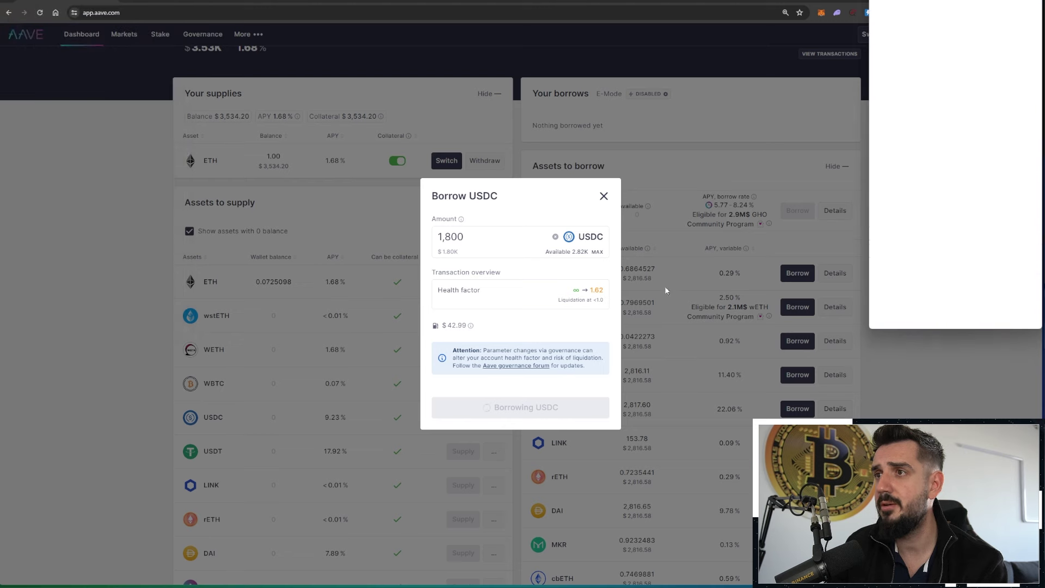
left_click(926, 310)
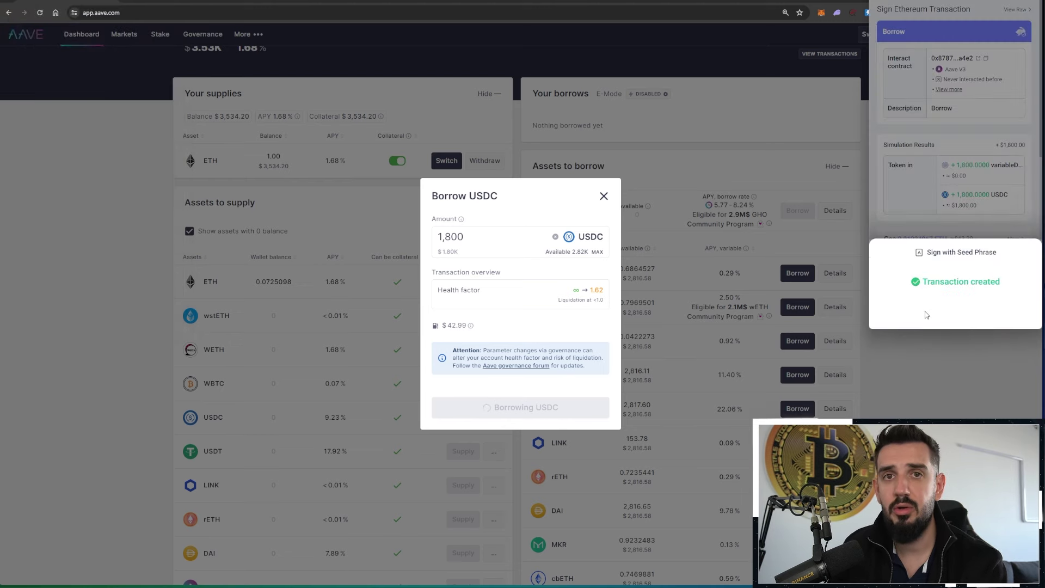
left_click(604, 210)
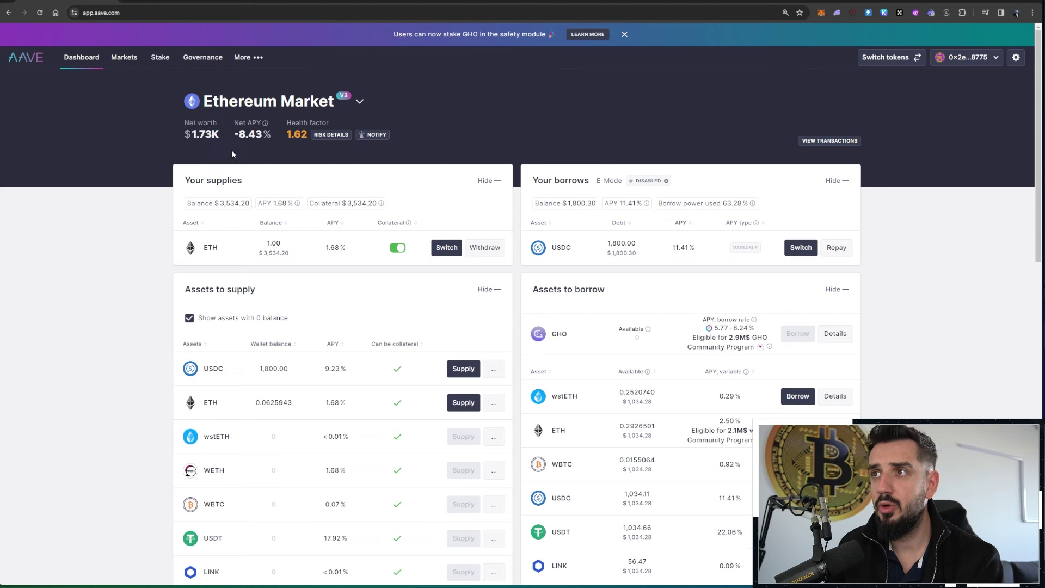
Examine the supplied balance, borrowed balance, net worth and net APY of the account after the borrow
left_click_drag(216, 206, 241, 206)
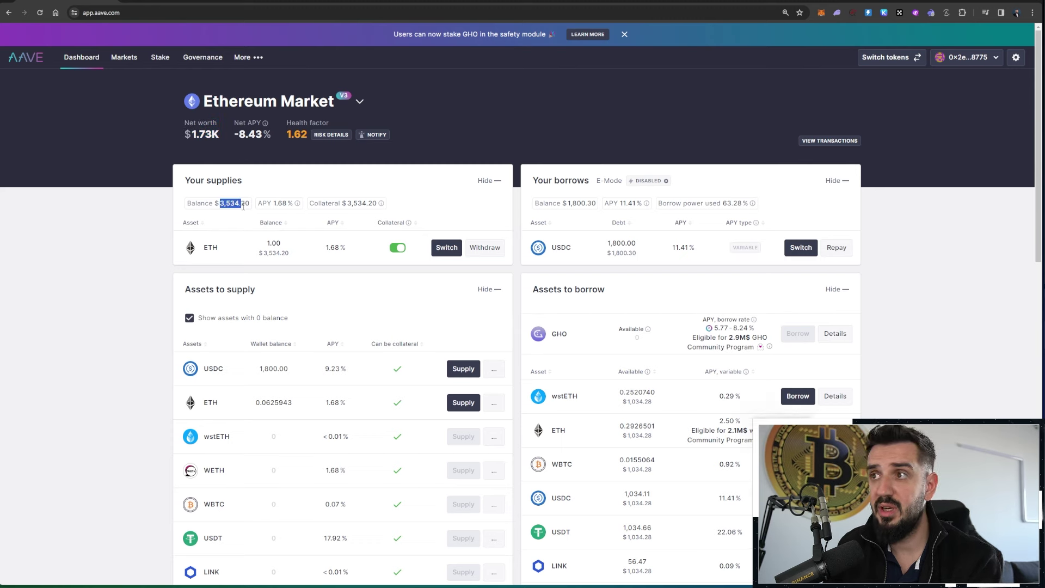
left_click_drag(568, 211, 588, 214)
left_click(583, 203)
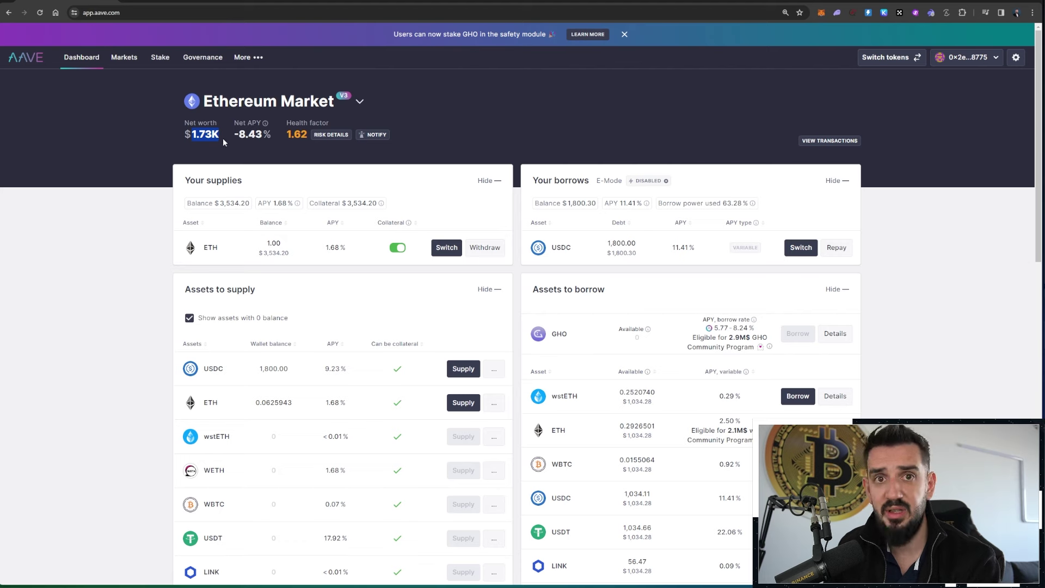
left_click(248, 150)
left_click_drag(234, 134, 273, 141)
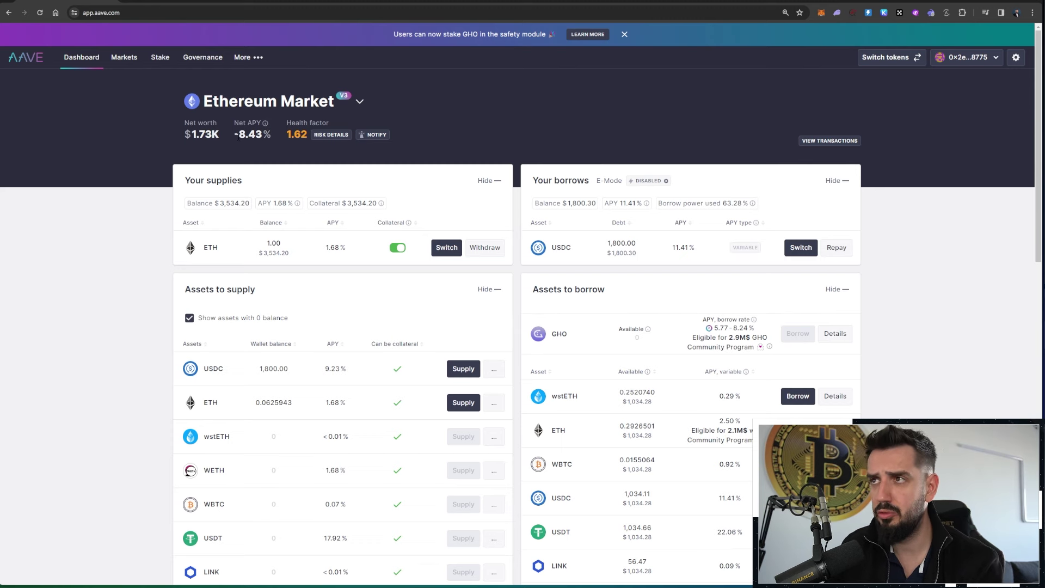
left_click(250, 142)
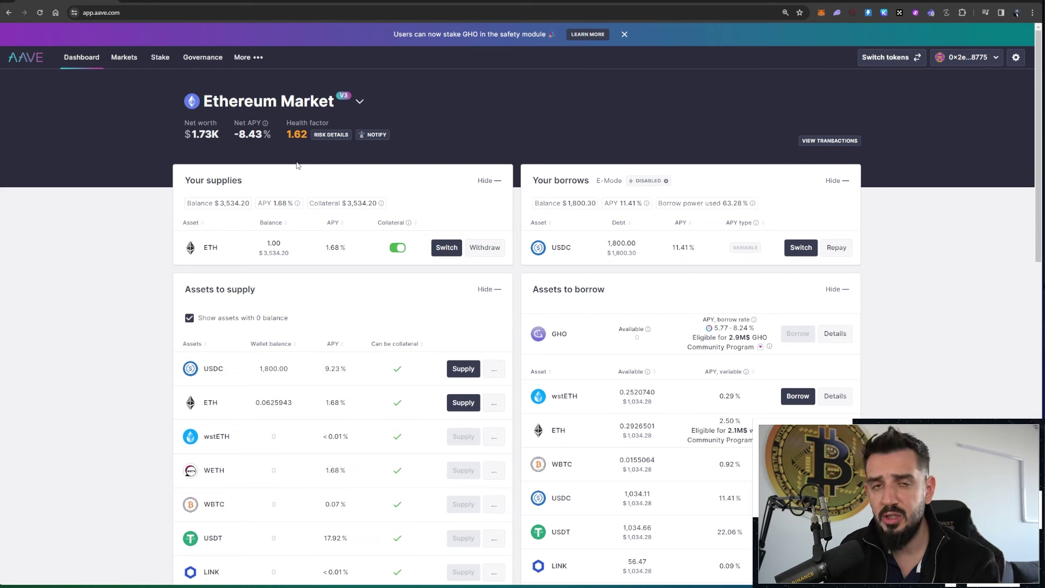
Compare the USDC debt with the ETH balance supplied as collateral
left_click_drag(602, 251, 640, 257)
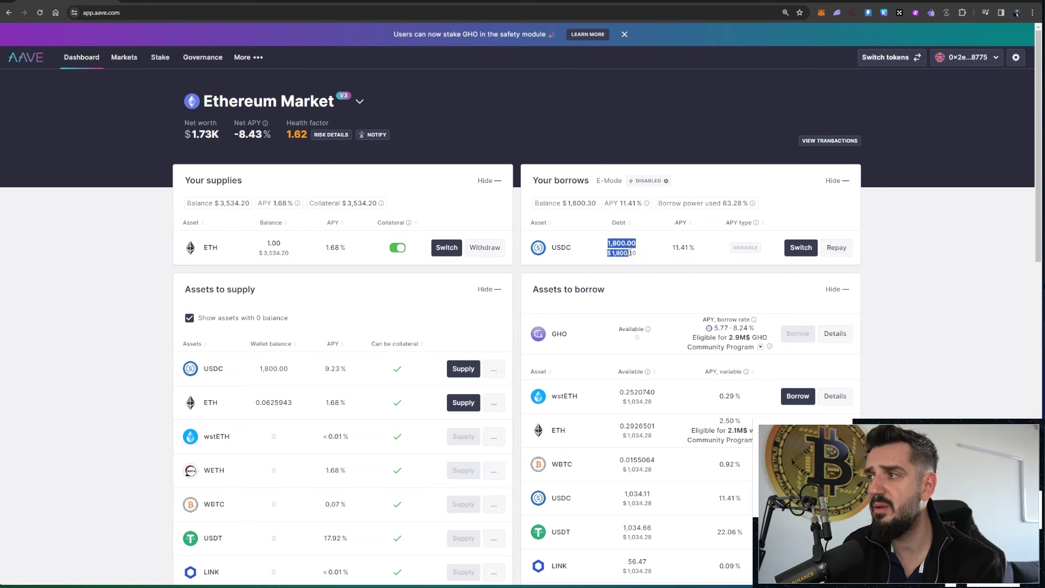
left_click(640, 257)
left_click_drag(281, 254, 264, 247)
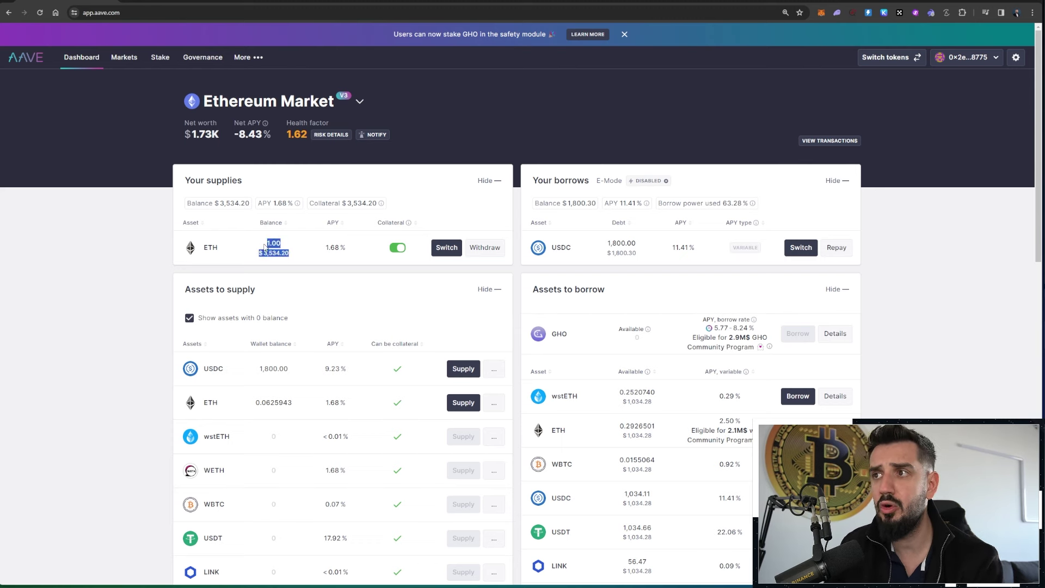
left_click(308, 257)
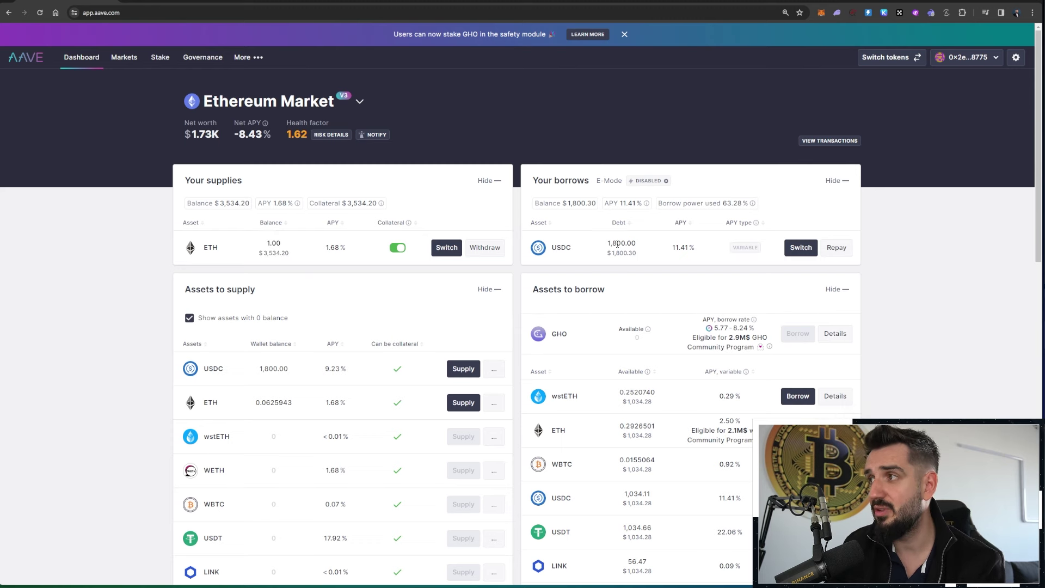
left_click_drag(607, 244, 640, 261)
left_click(641, 259)
left_click(641, 262)
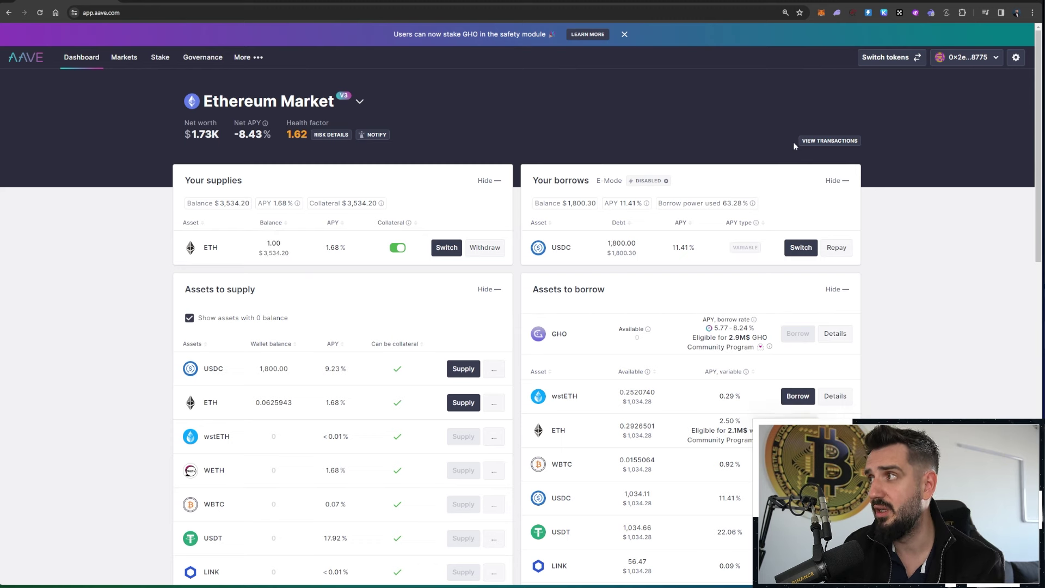
Set up a token switch of the maximum 1,800 USDC balance into ETH on the Ethereum network
left_click(885, 57)
left_click(597, 289)
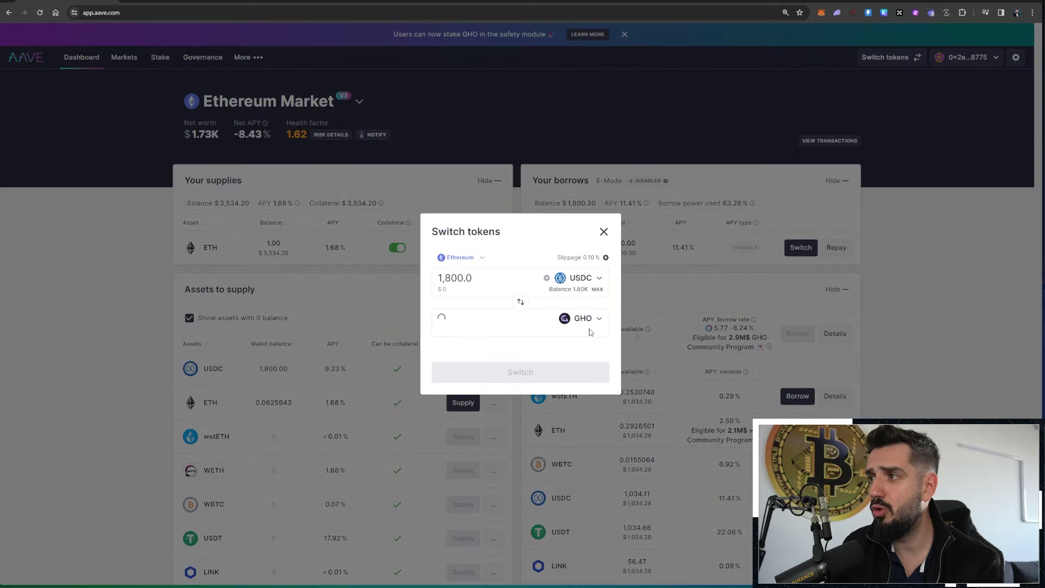
left_click(587, 322)
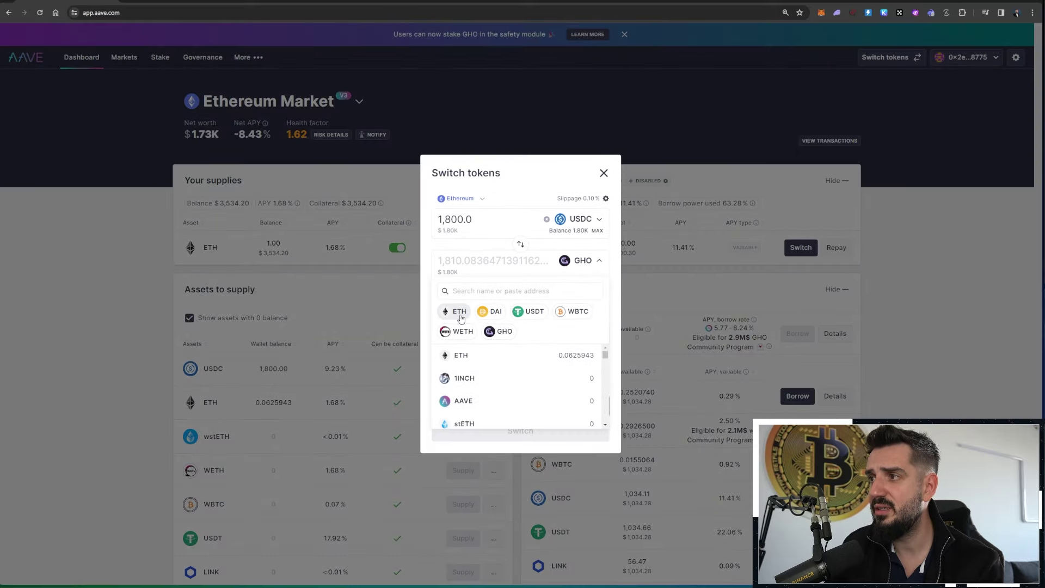
left_click(459, 315)
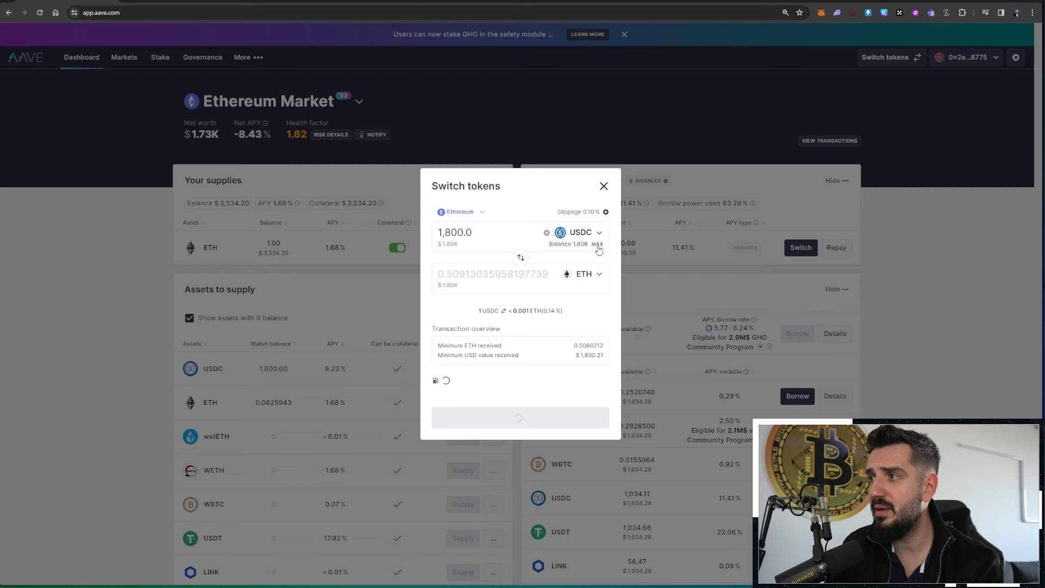
Submit the USDC-to-ETH switch, sign it in the wallet, and check the switched amounts before closing the confirmation
left_click(513, 407)
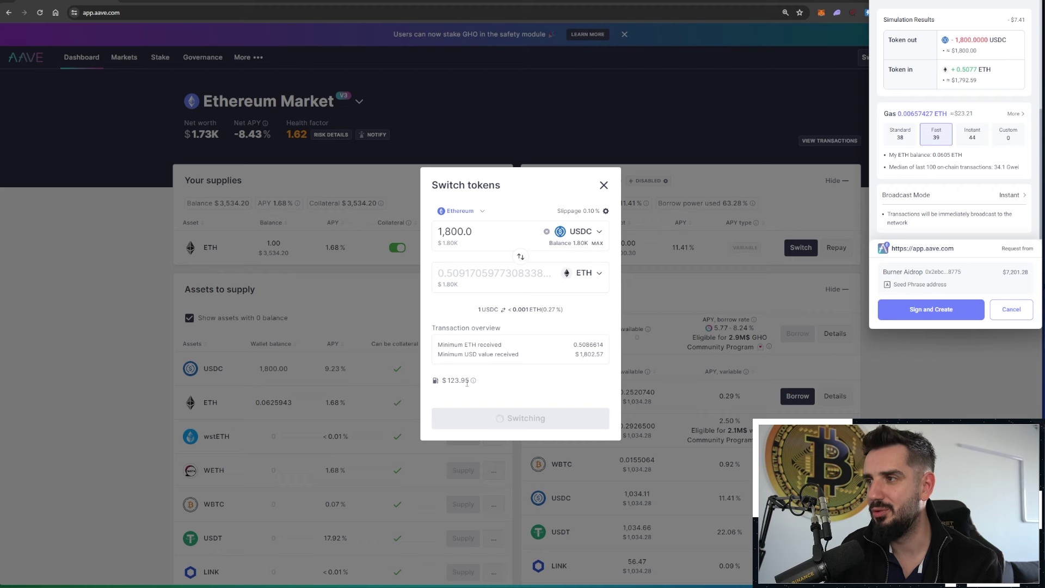
left_click(950, 316)
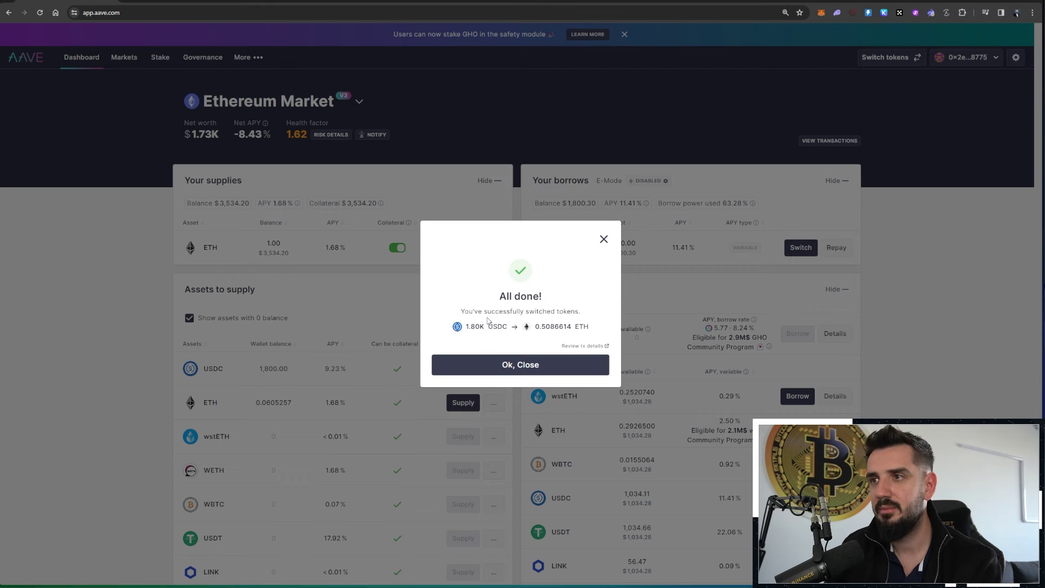
left_click_drag(474, 329, 509, 327)
double_click(552, 327)
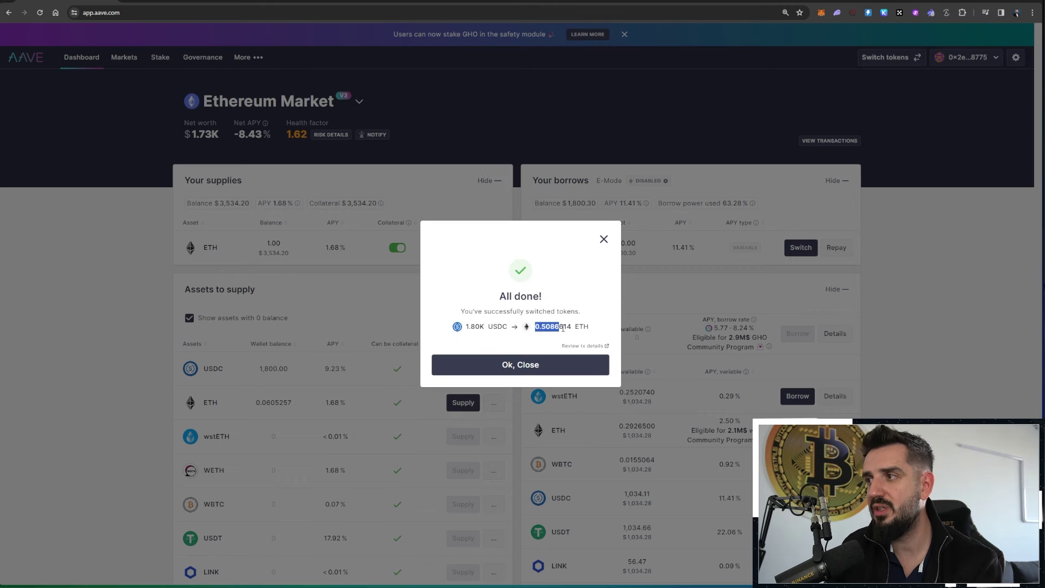
left_click(592, 322)
left_click(531, 374)
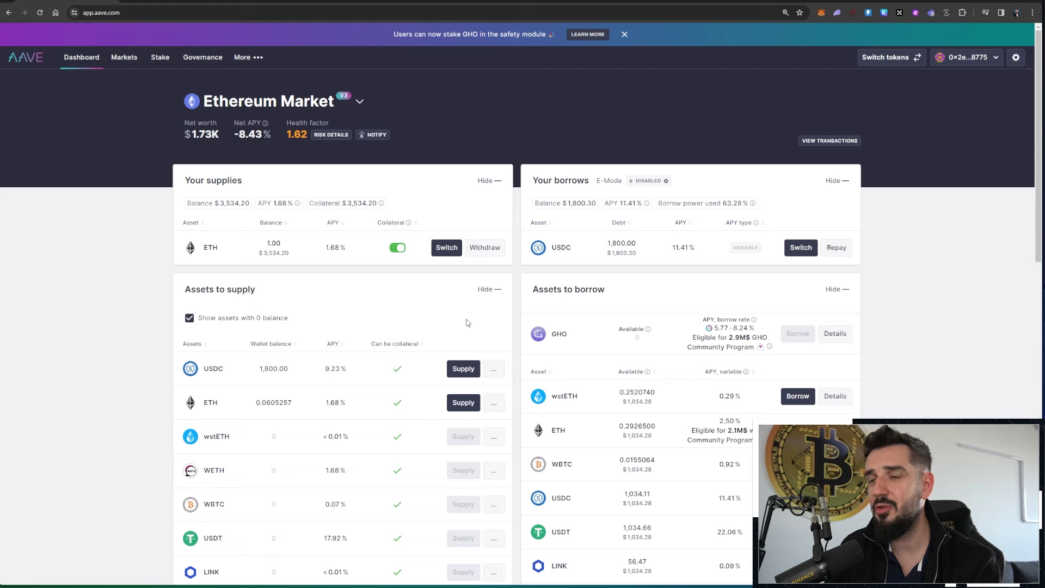
Set up an additional ETH supply of 0.5 from the wallet balance and check its effect on the health factor
left_click_drag(254, 408, 298, 411)
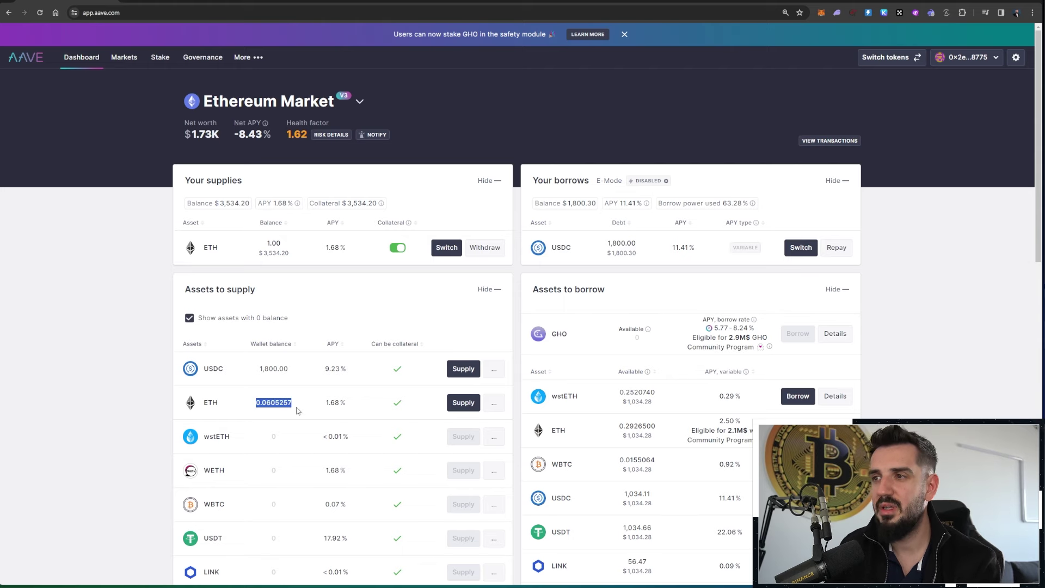
left_click(460, 403)
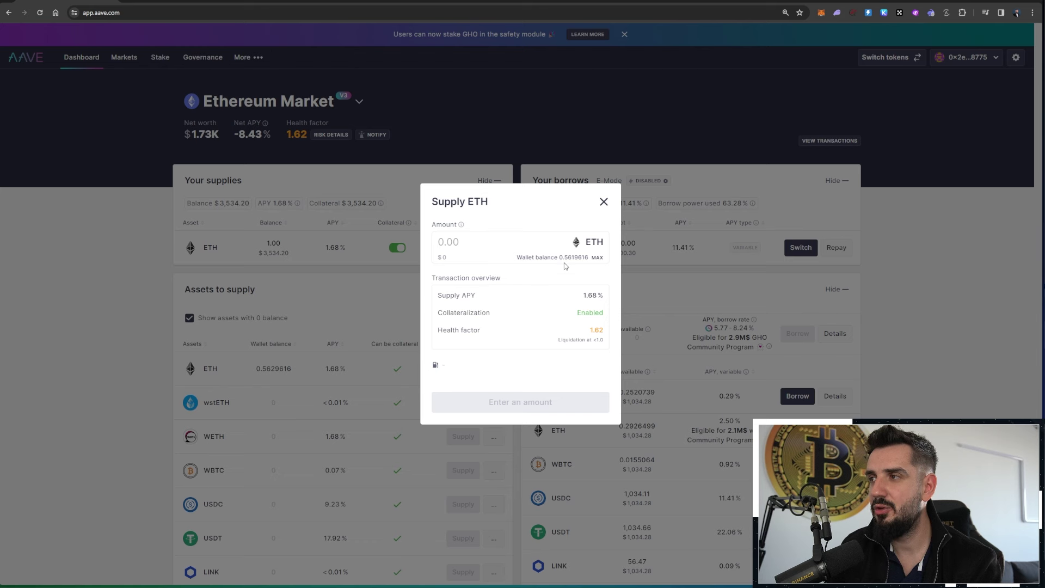
type("0.5")
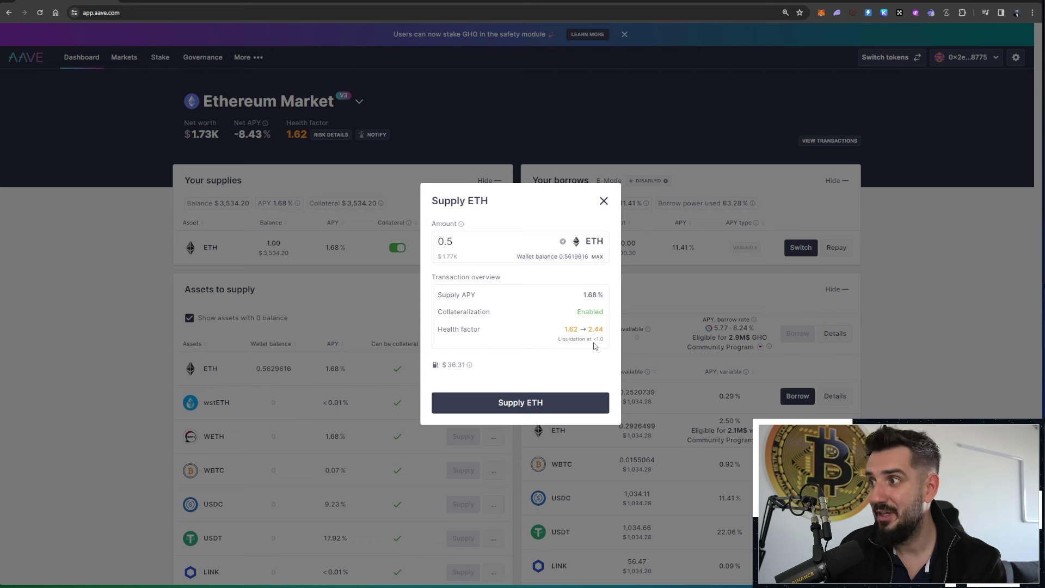
left_click(603, 338)
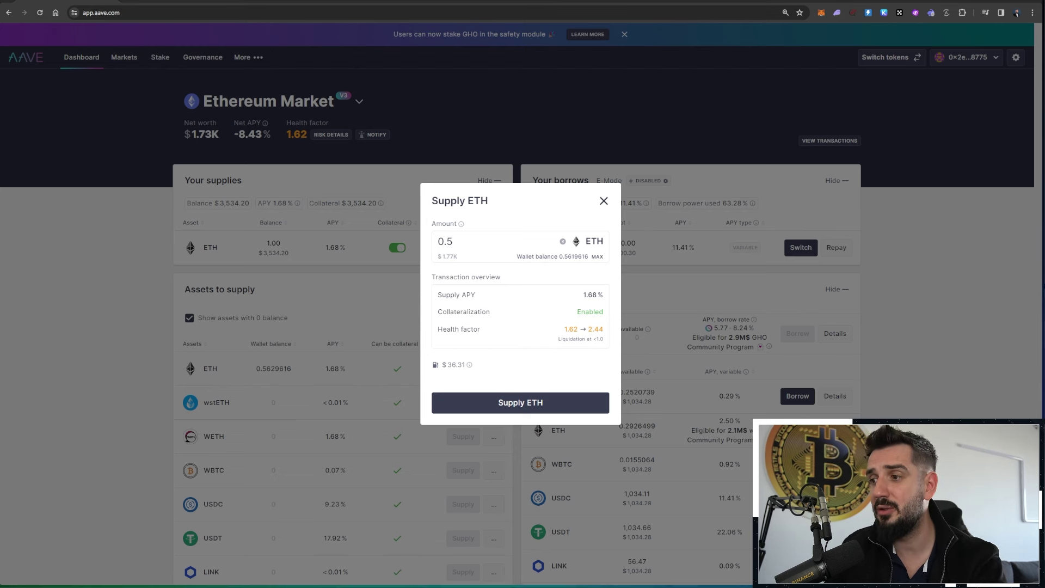
Use the system calculator to divide the 3534 ETH price by the projected health factor of 2.44, and close it
key("super")
type("calc")
key("Return")
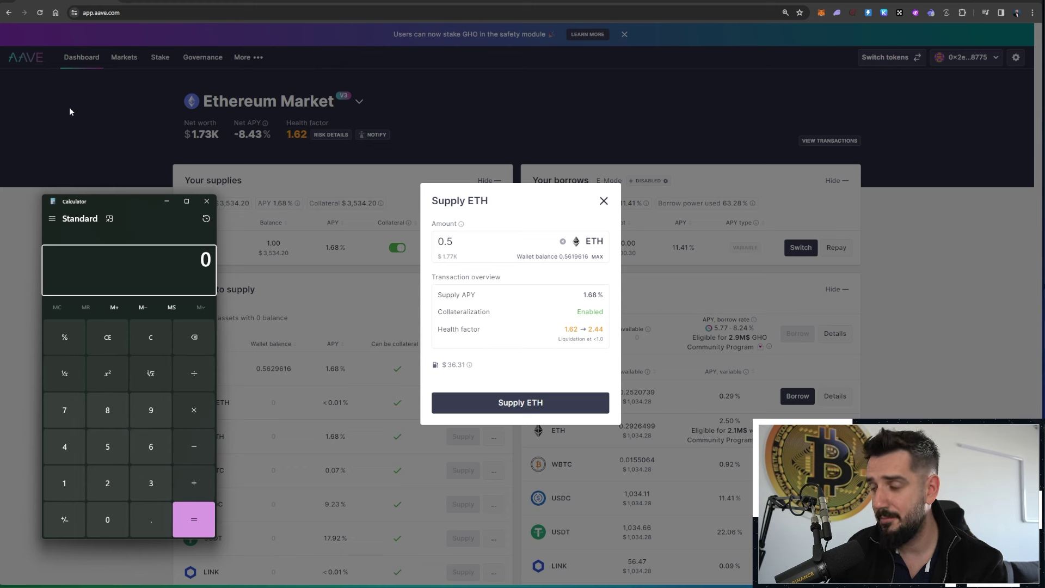
type("3")
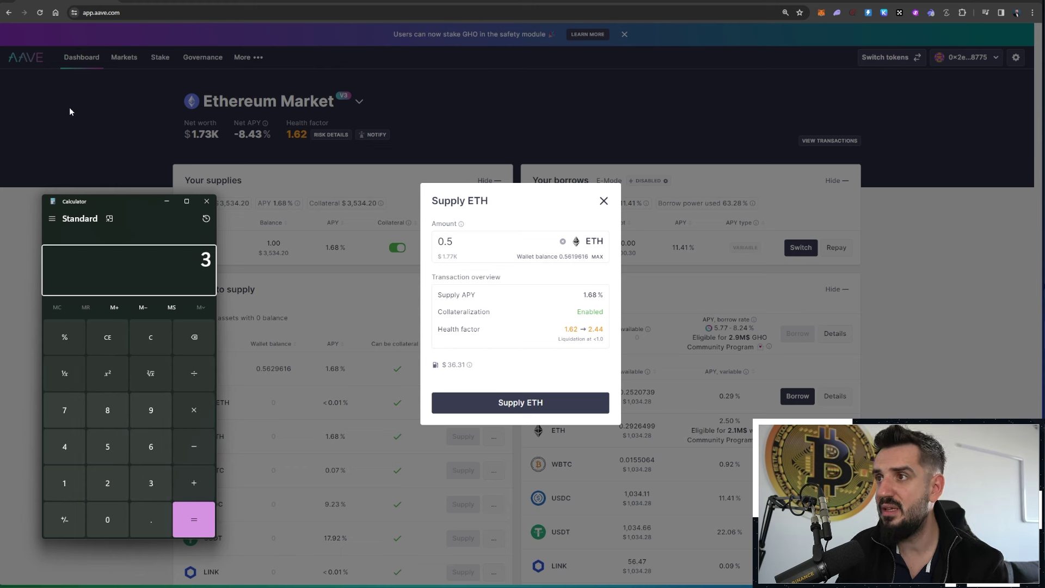
type("534")
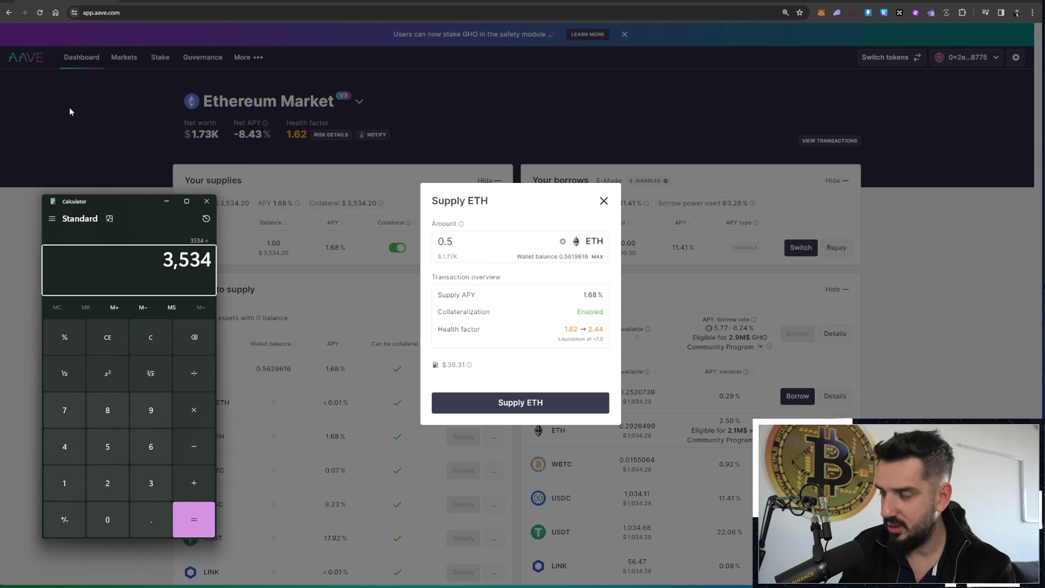
type("/2.44")
key("Return")
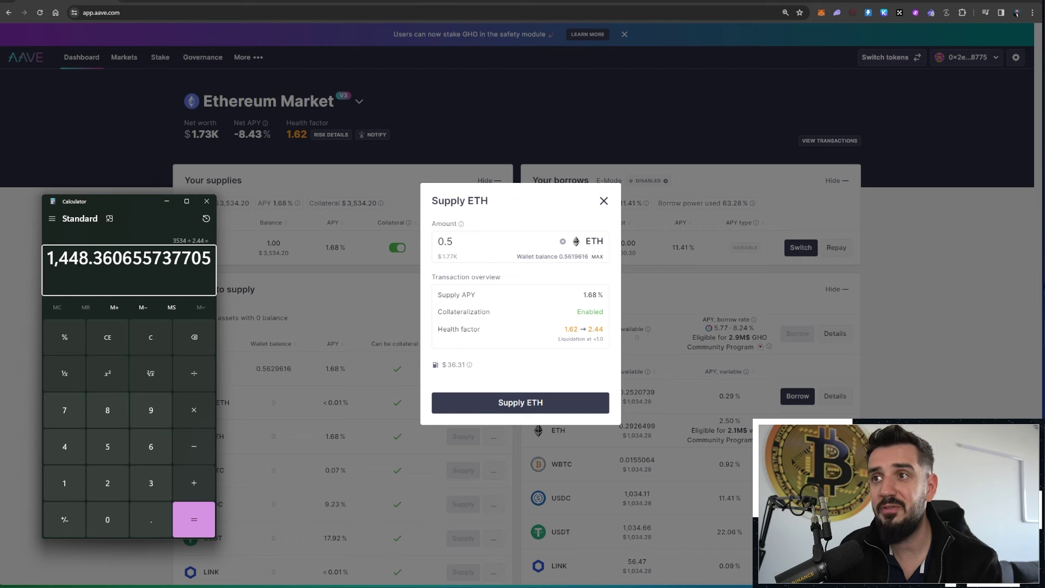
left_click(169, 338)
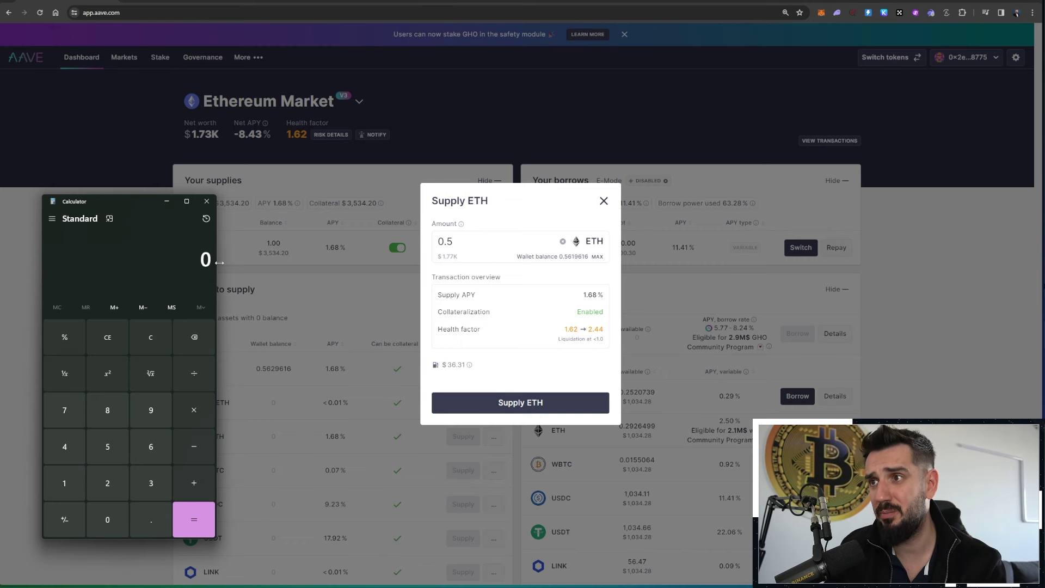
left_click(206, 201)
Submit the 0.5 ETH supply and close the completion message
left_click(553, 403)
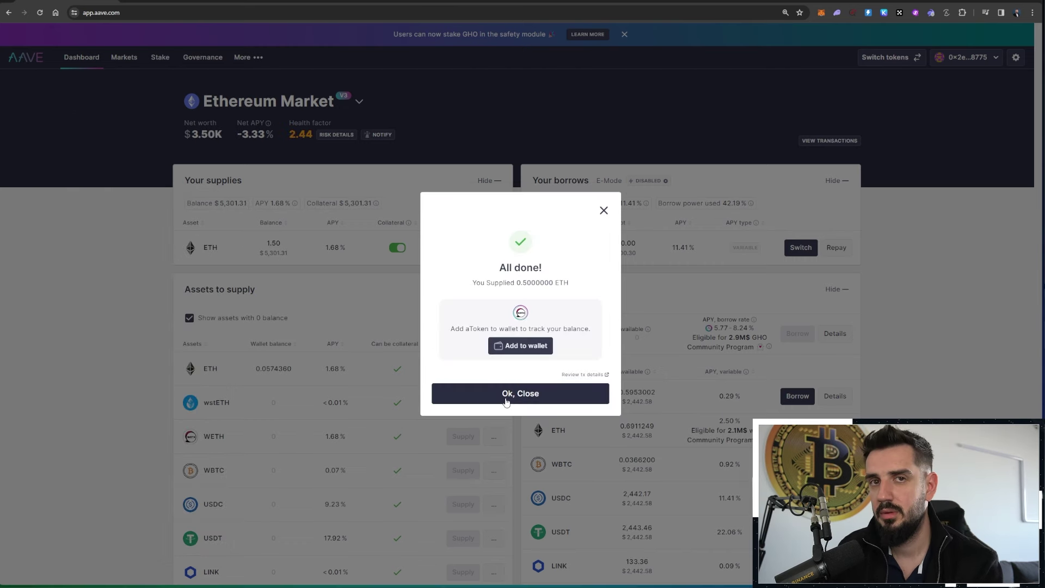
left_click(508, 398)
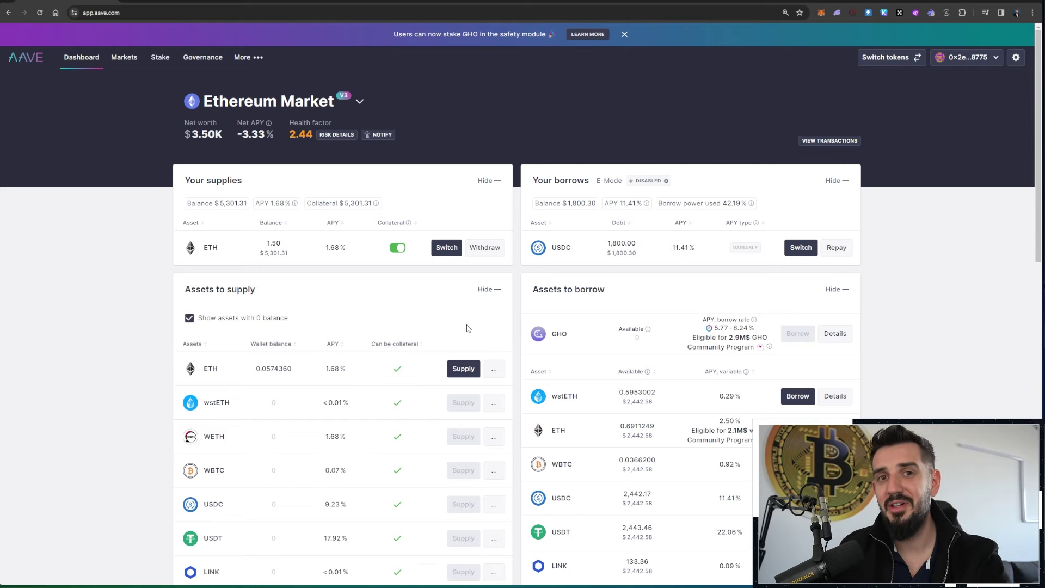
Preview how borrowing another 1,500 USDC would affect the health factor
scroll(481, 319, "down", 1)
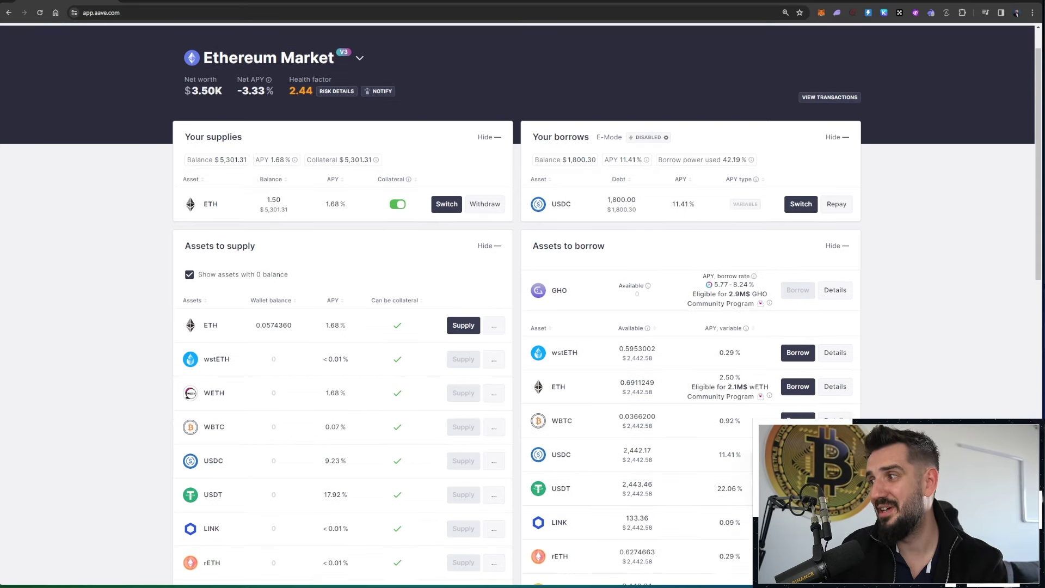
left_click(797, 454)
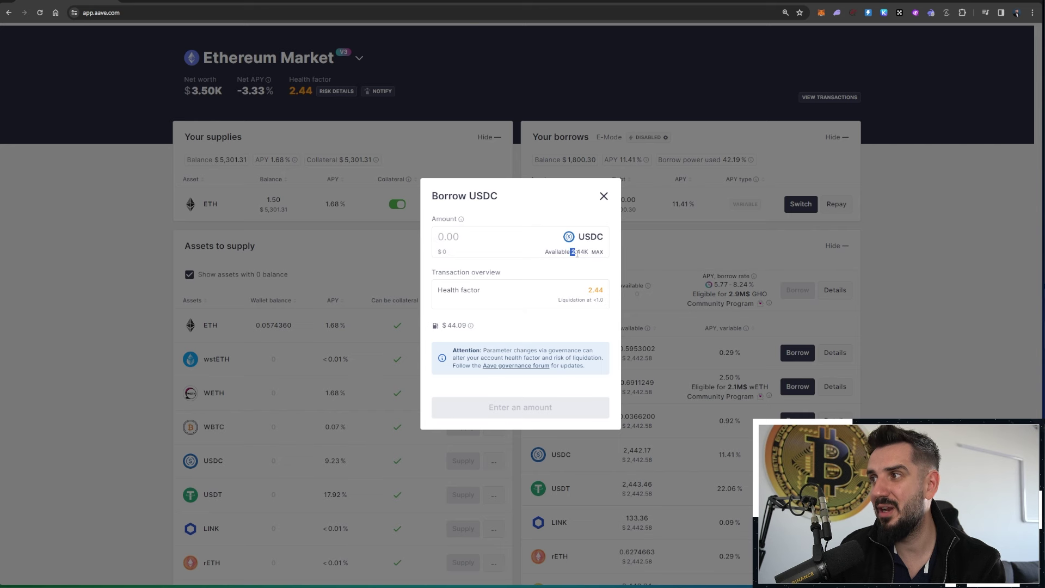
left_click(585, 273)
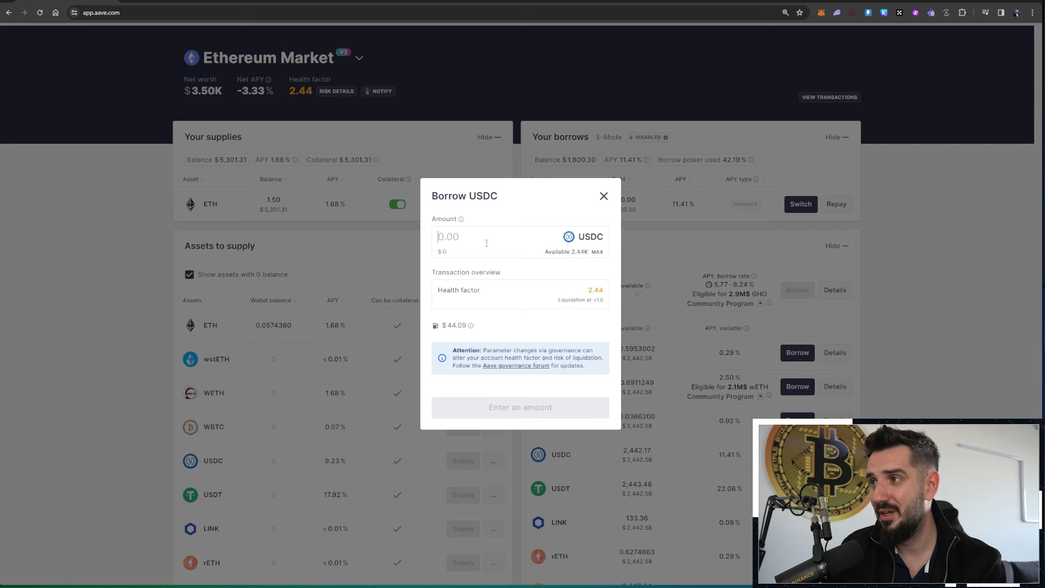
type("1500")
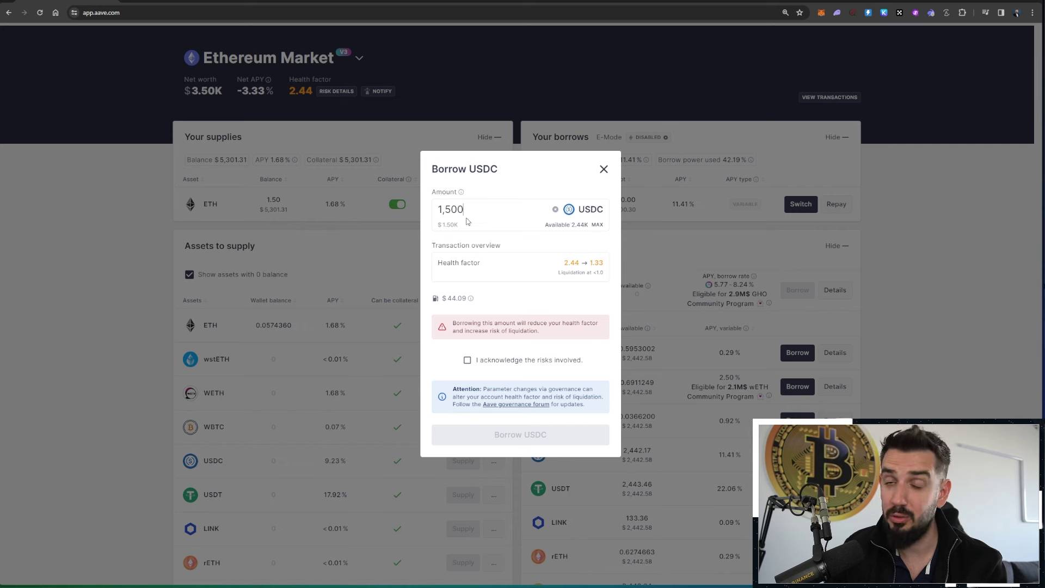
Preview the health factor for a 1,000 USDC borrow instead, and leave without submitting it
left_click_drag(463, 207, 434, 212)
type("1000")
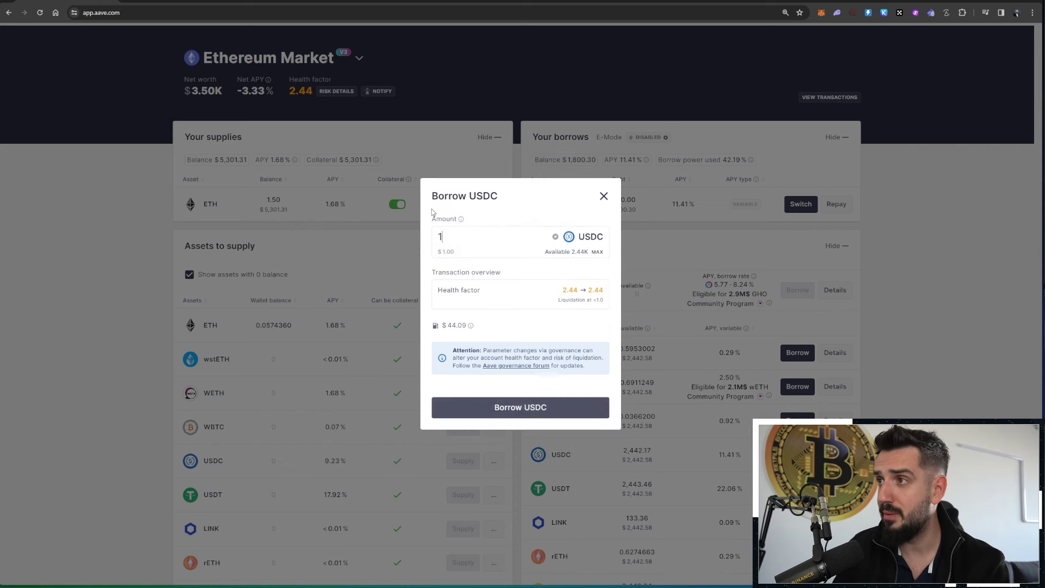
double_click(444, 238)
left_click_drag(588, 294, 607, 296)
left_click(464, 236)
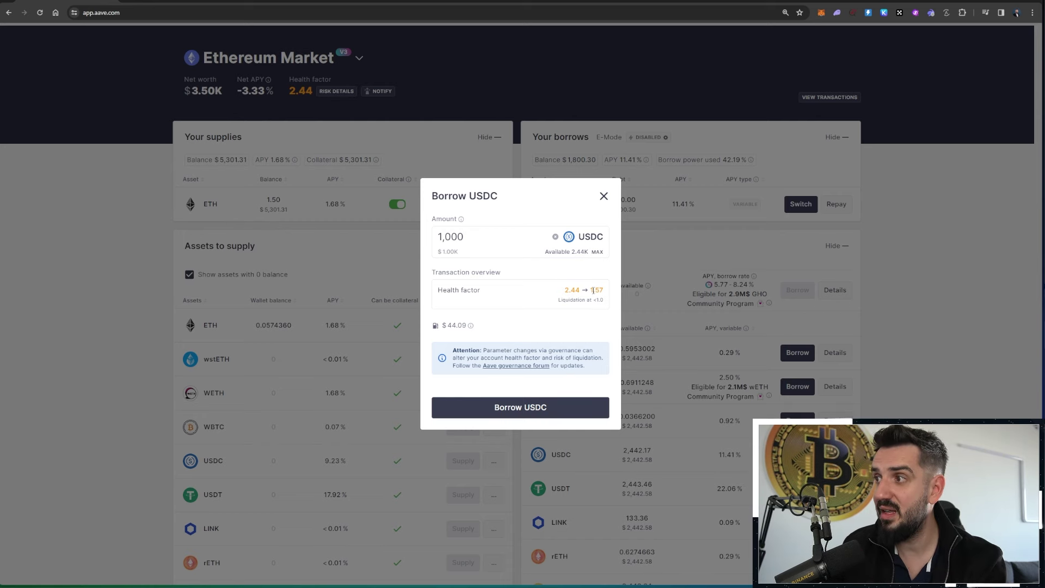
left_click(599, 272)
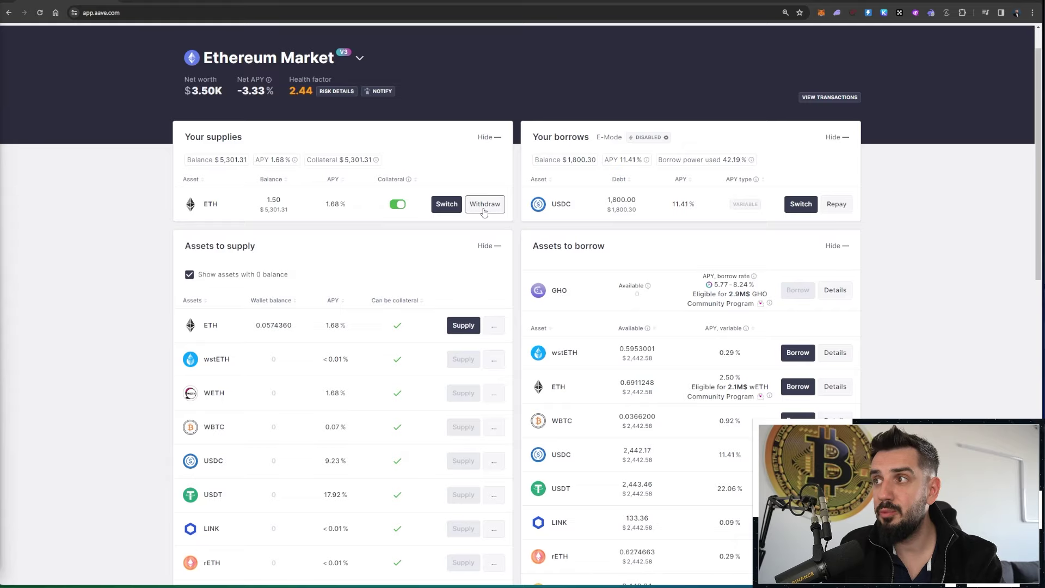
Preview withdrawing the maximum 0.8801348 ETH of supplied collateral, and close the withdrawal without submitting it
left_click(484, 212)
type("0.880134835660630276")
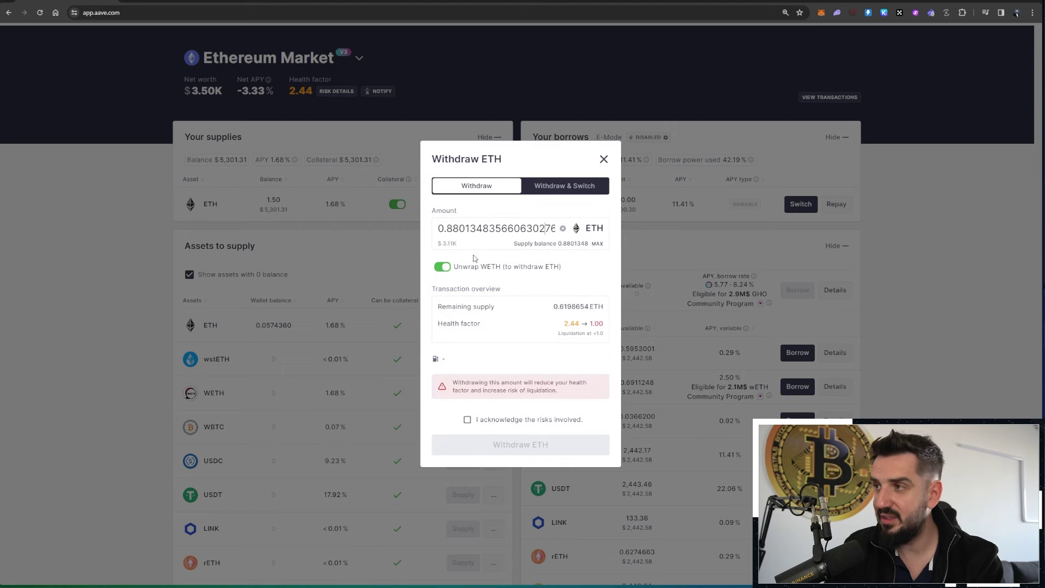
double_click(504, 224)
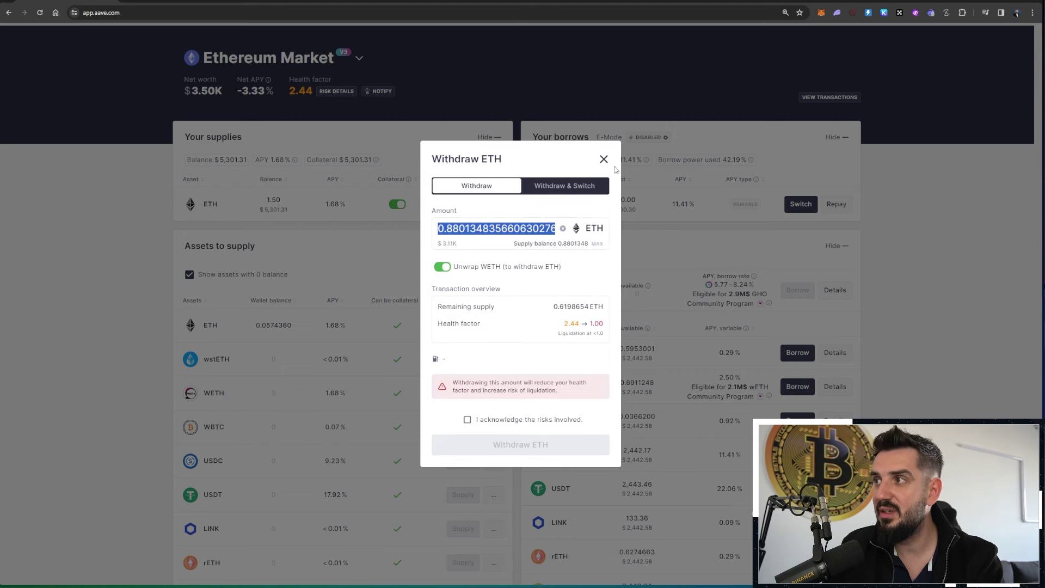
left_click(603, 160)
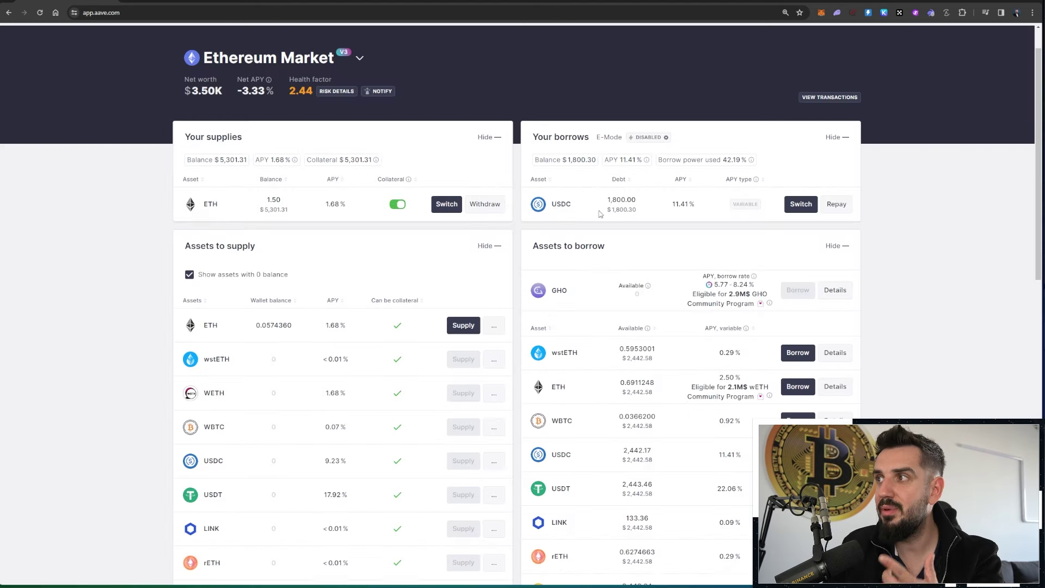
Check the outstanding USDC debt and view its repayment options without repaying anything
left_click_drag(610, 200, 634, 209)
left_click(657, 226)
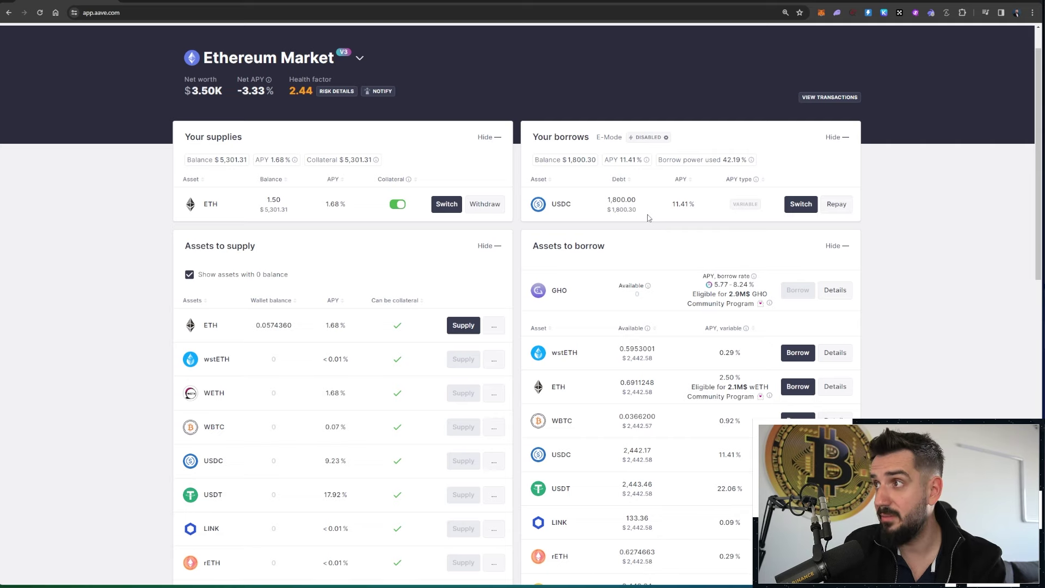
left_click(837, 204)
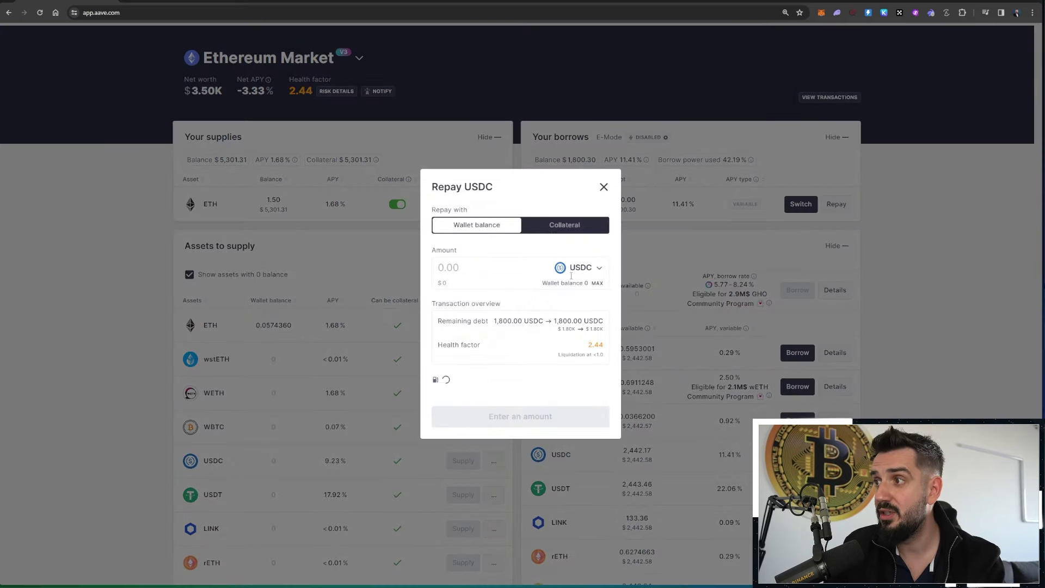
left_click(604, 188)
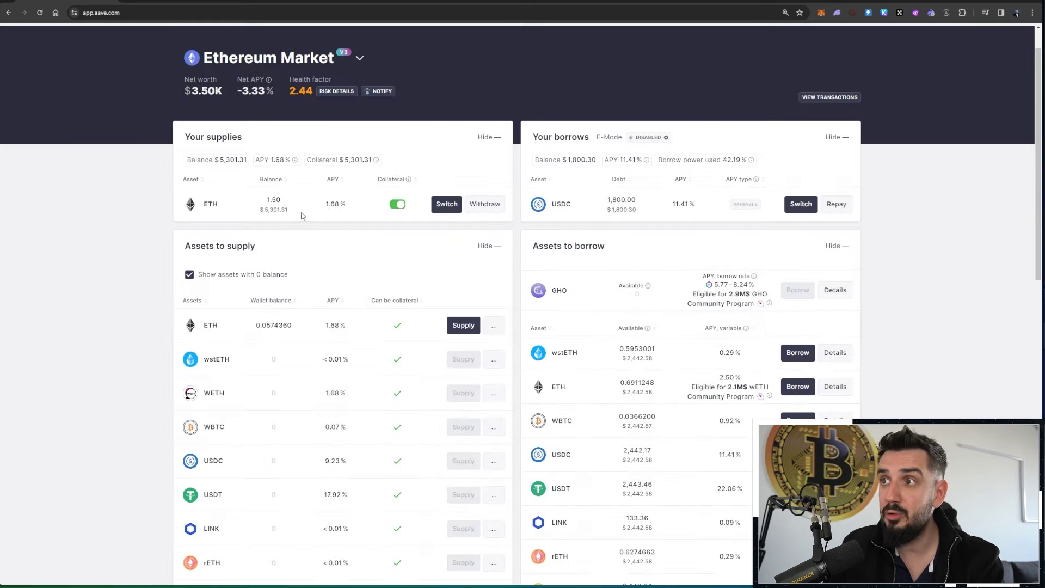